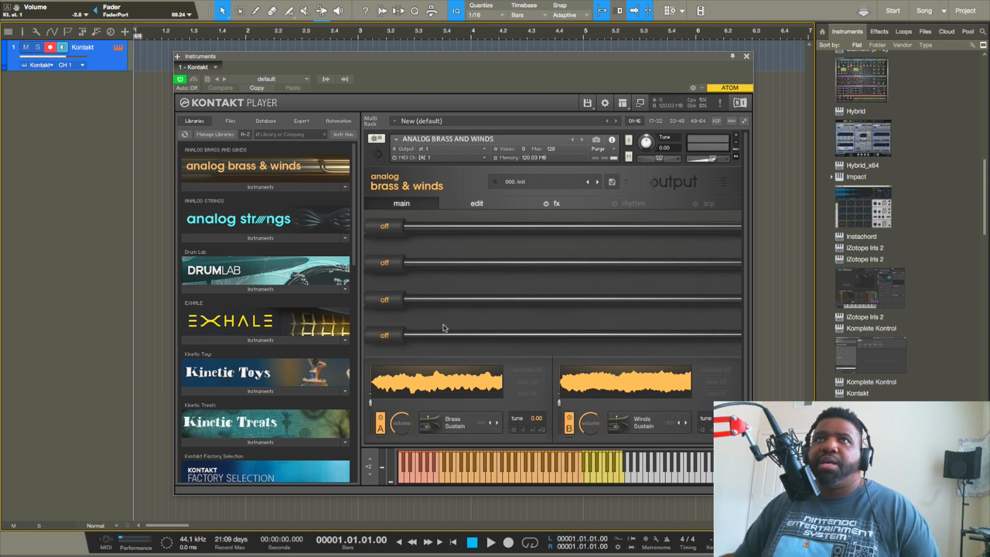
# Step: Switch layer B off and load the creative one-shot source Radio Grunge into layer A
pyautogui.moveTo(379, 230)
pyautogui.mouseDown()
pyautogui.moveTo(413, 230)
pyautogui.moveTo(366, 232)
pyautogui.mouseUp()
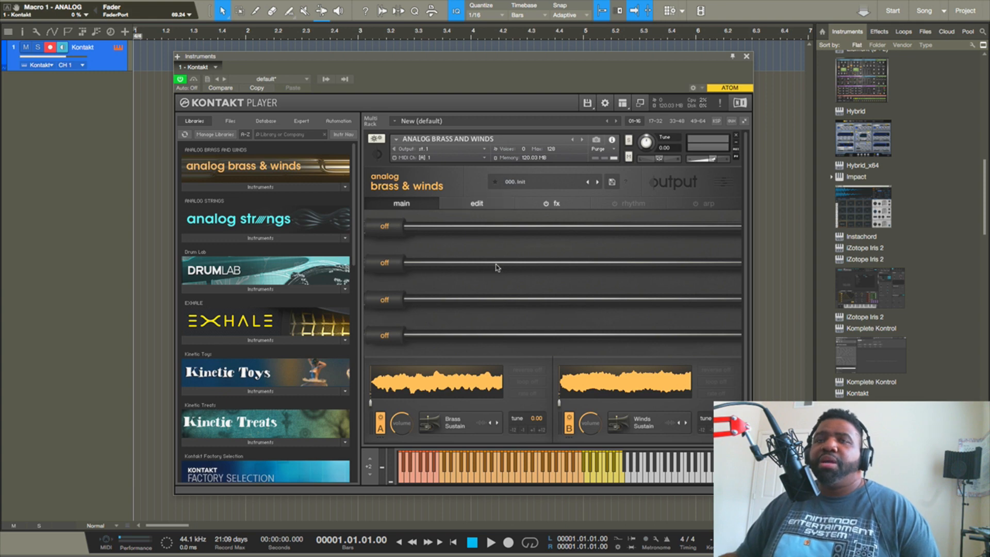
pyautogui.click(463, 424)
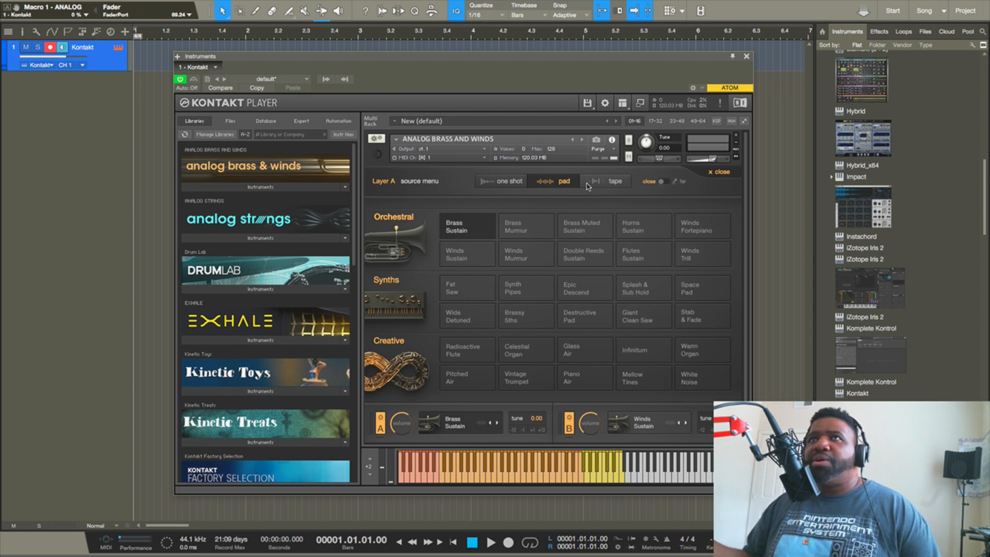
pyautogui.click(511, 183)
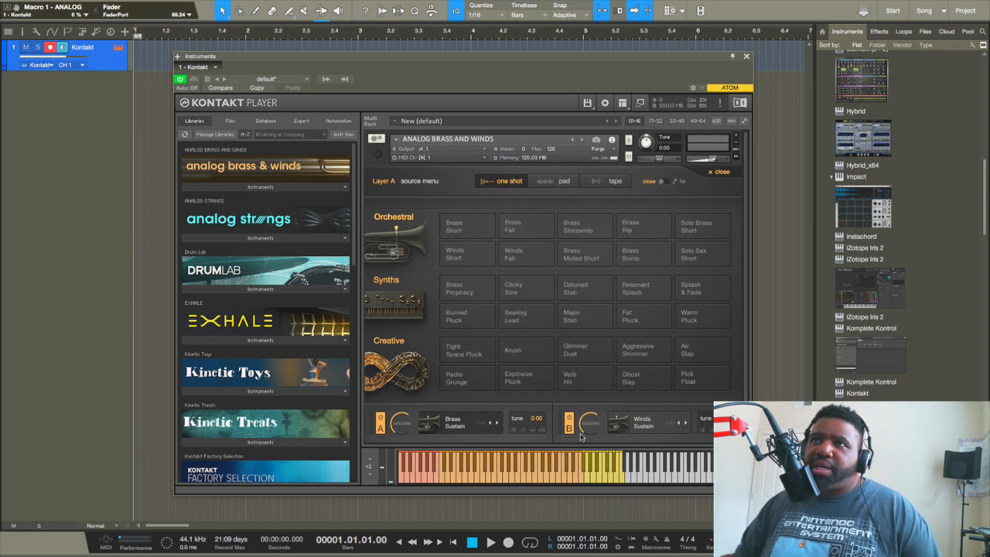
pyautogui.click(569, 420)
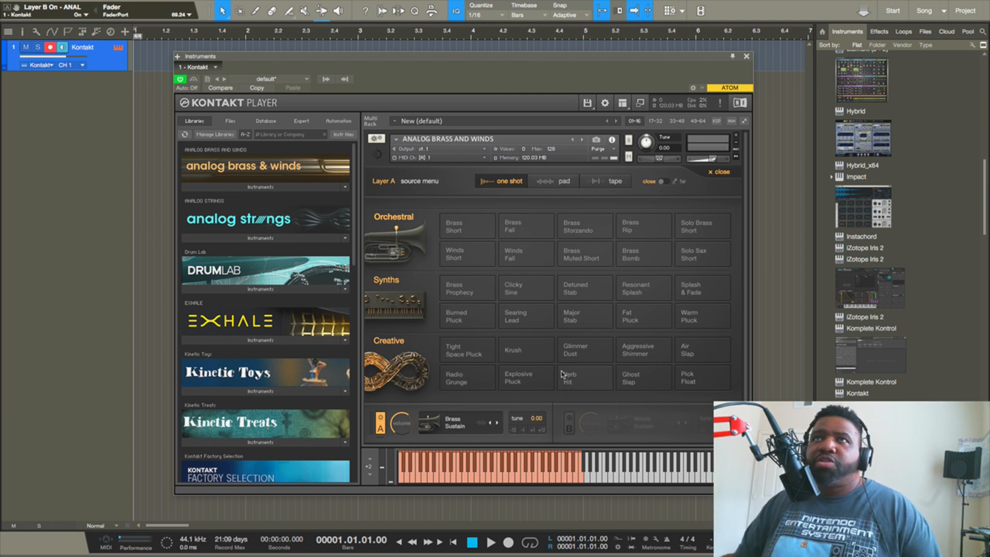
pyautogui.click(482, 237)
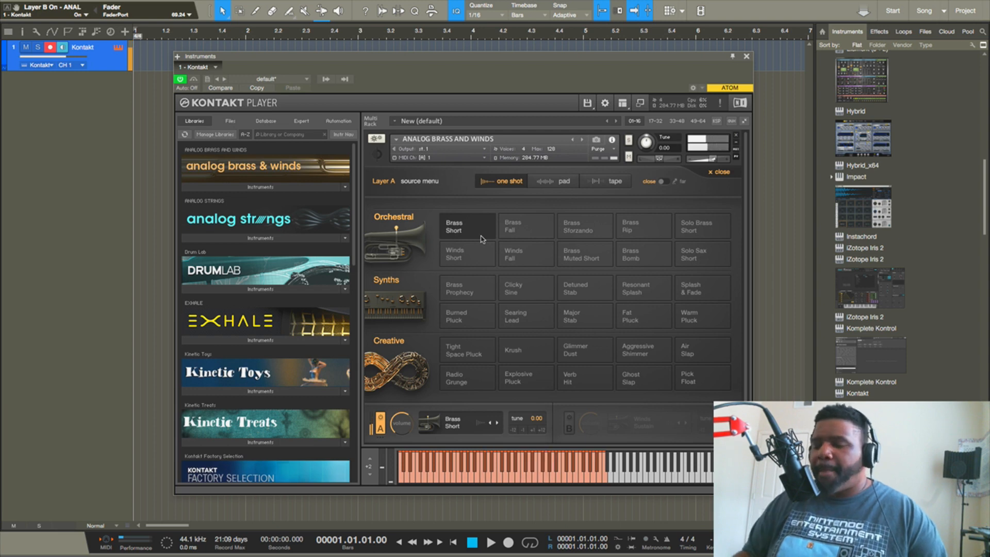
pyautogui.click(479, 379)
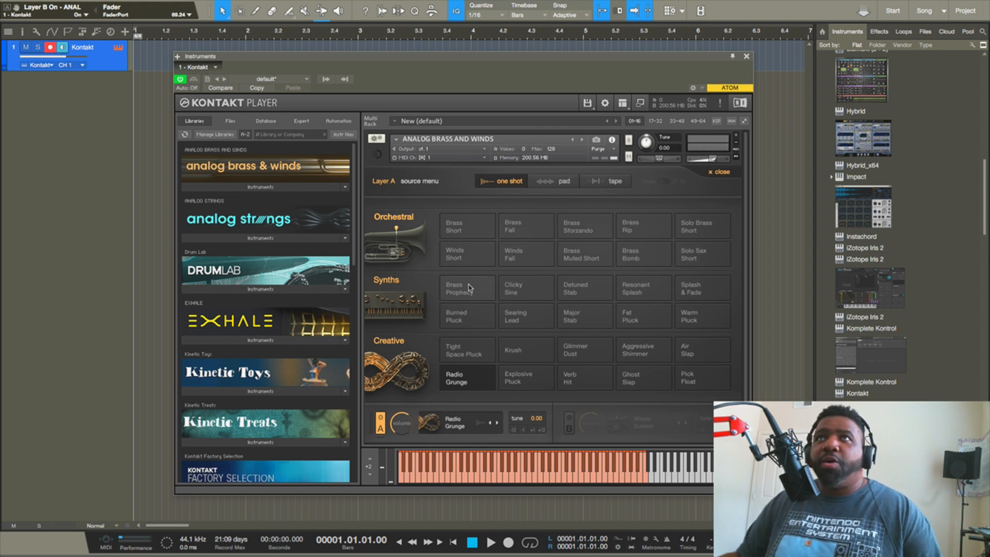
# Step: Audition layer A's octave and semitone tunings, ending with its tune set to -12.00
pyautogui.click(532, 431)
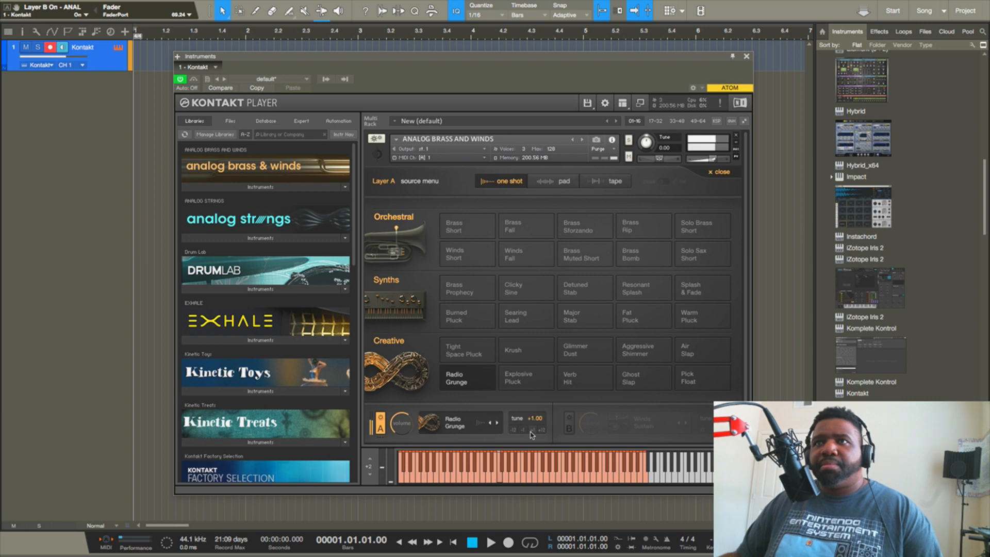
pyautogui.click(523, 431)
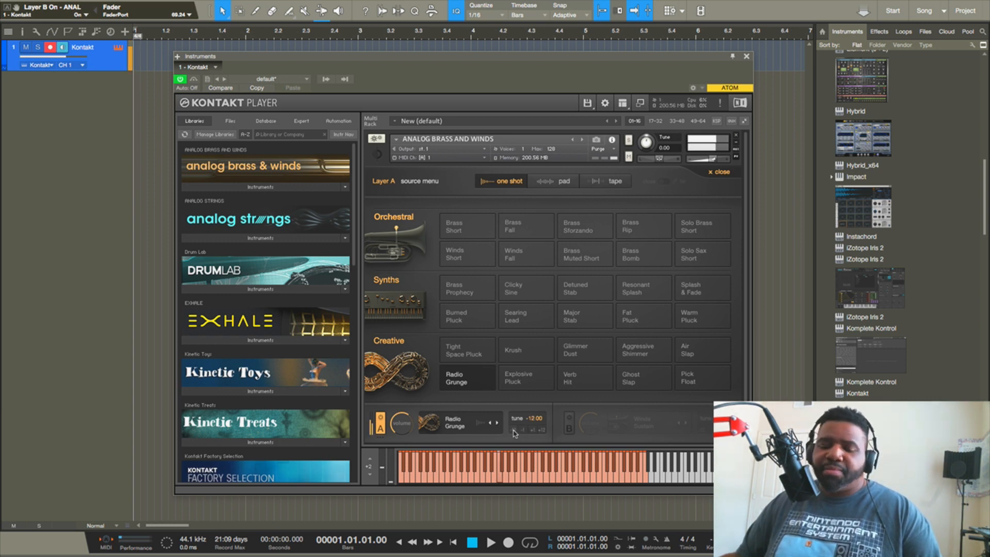
pyautogui.click(542, 431)
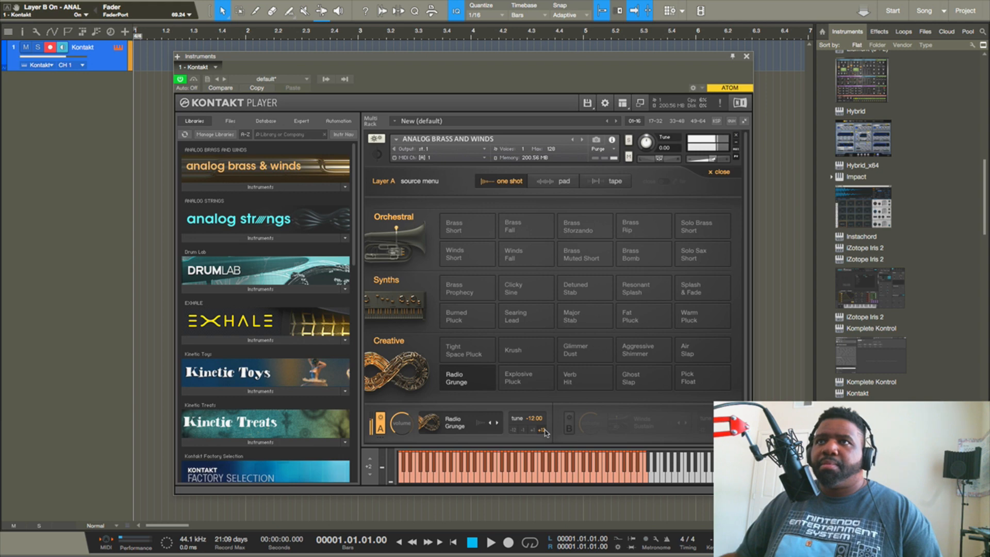
pyautogui.click(514, 430)
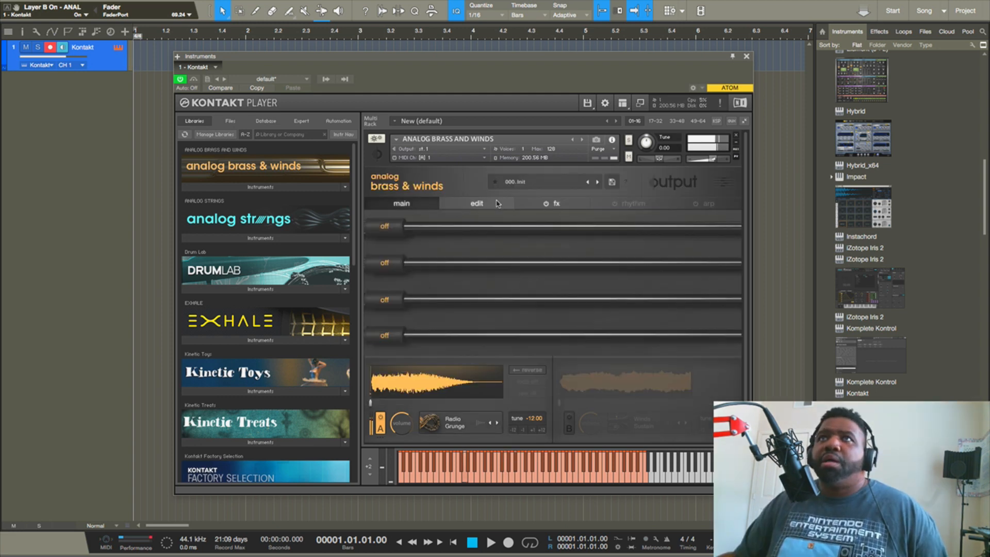
# Step: Shape layer A's amp envelope with about 14.4 ms attack, -27 % curve, slightly reduced sustain and about 1.2k ms release
pyautogui.click(497, 205)
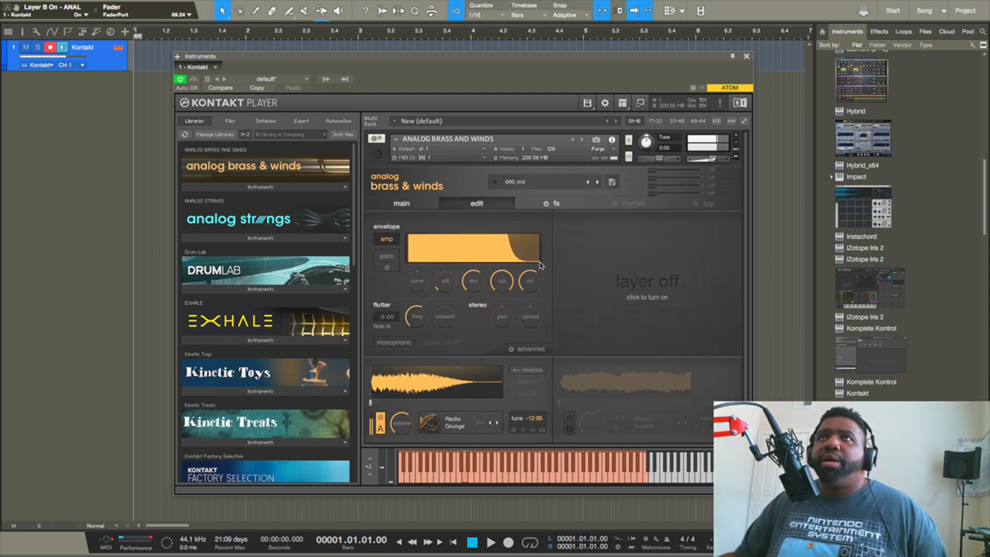
pyautogui.moveTo(440, 289); pyautogui.dragTo(447, 284)
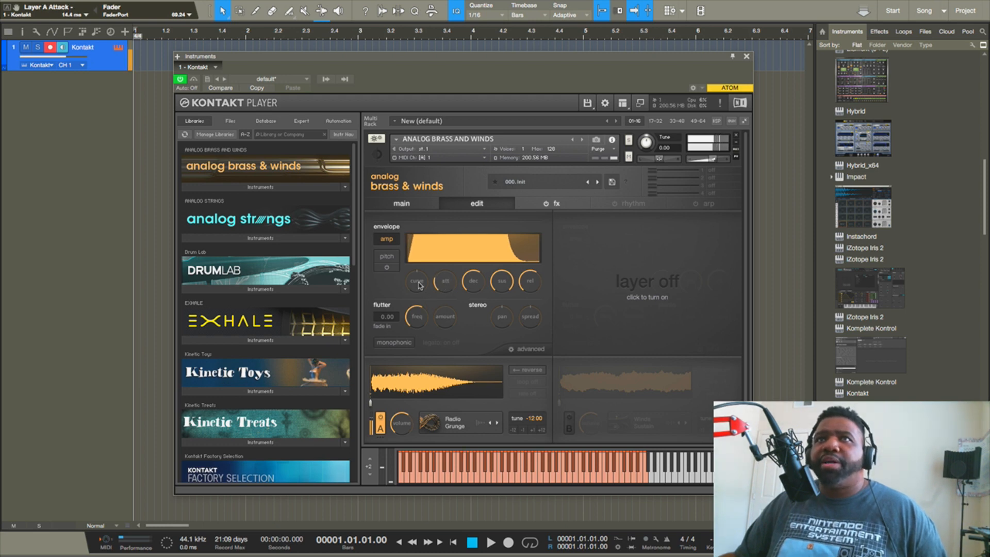
pyautogui.moveTo(420, 281); pyautogui.dragTo(420, 294)
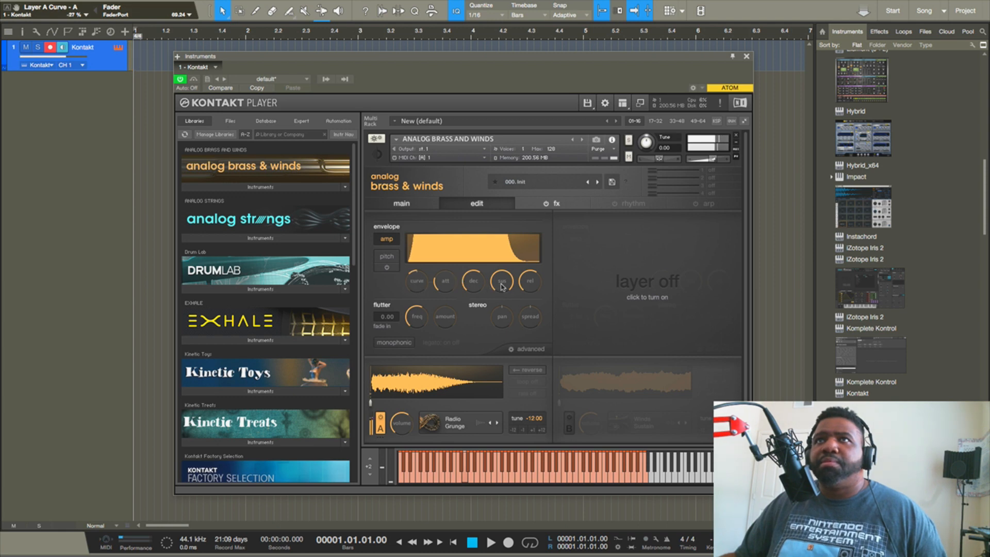
pyautogui.moveTo(503, 280); pyautogui.dragTo(504, 282)
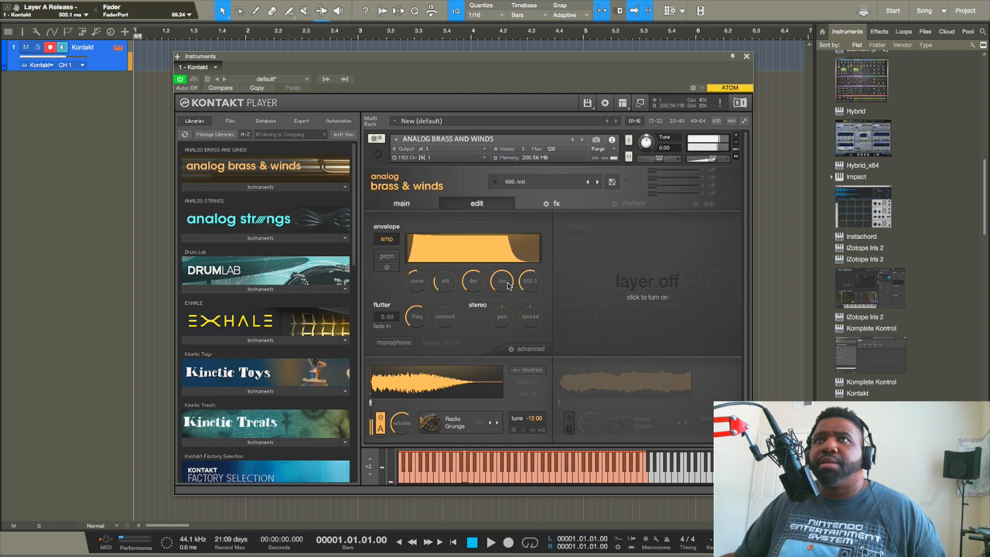
pyautogui.moveTo(531, 293); pyautogui.dragTo(534, 287)
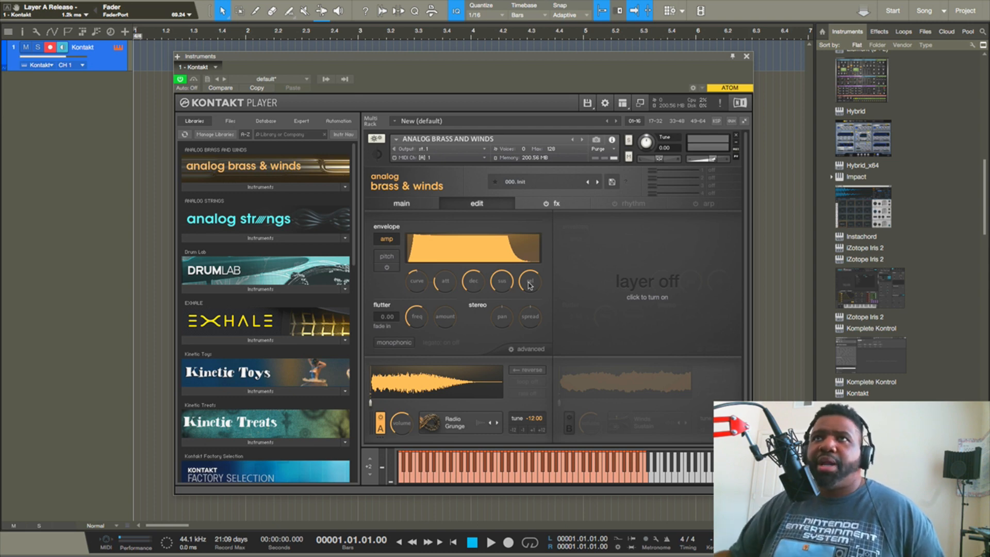
pyautogui.click(474, 284)
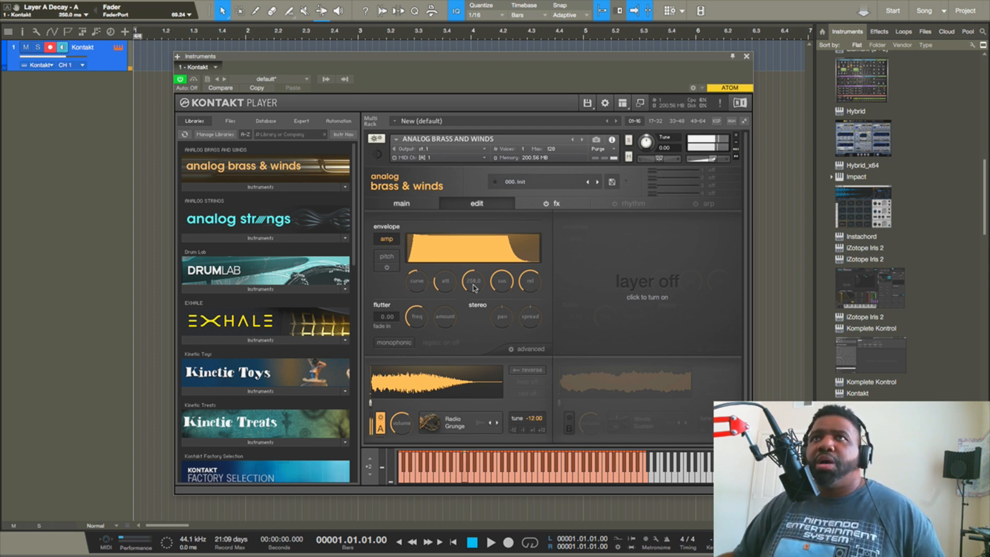
# Step: Raise layer A's flutter amount and set its stereo spread to about 25 %, keeping the pan centred
pyautogui.moveTo(449, 320); pyautogui.dragTo(451, 313)
pyautogui.moveTo(532, 319); pyautogui.dragTo(532, 316)
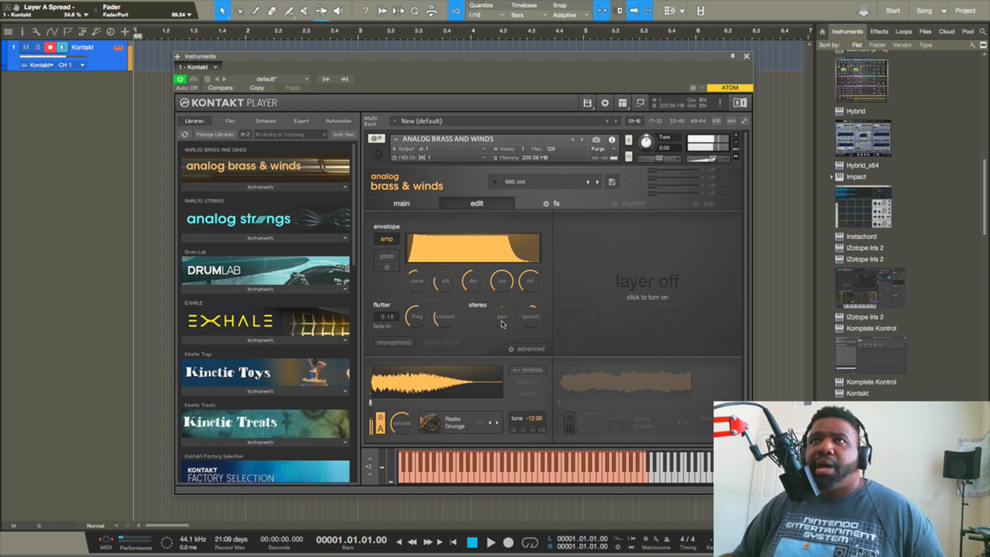
pyautogui.moveTo(502, 320); pyautogui.dragTo(501, 322)
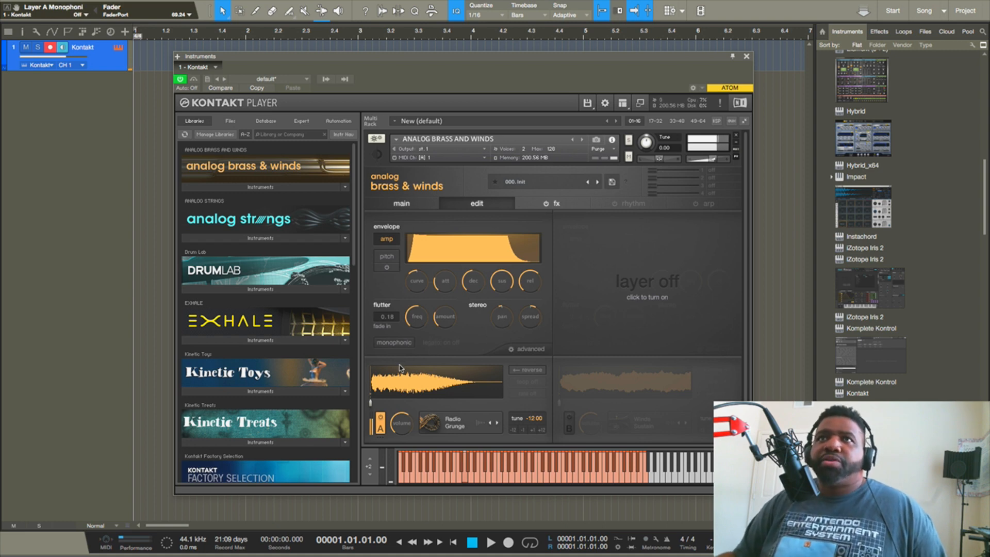
# Step: Add a small amount of glide in layer A's advanced performance settings, and return to the envelope view
pyautogui.click(516, 349)
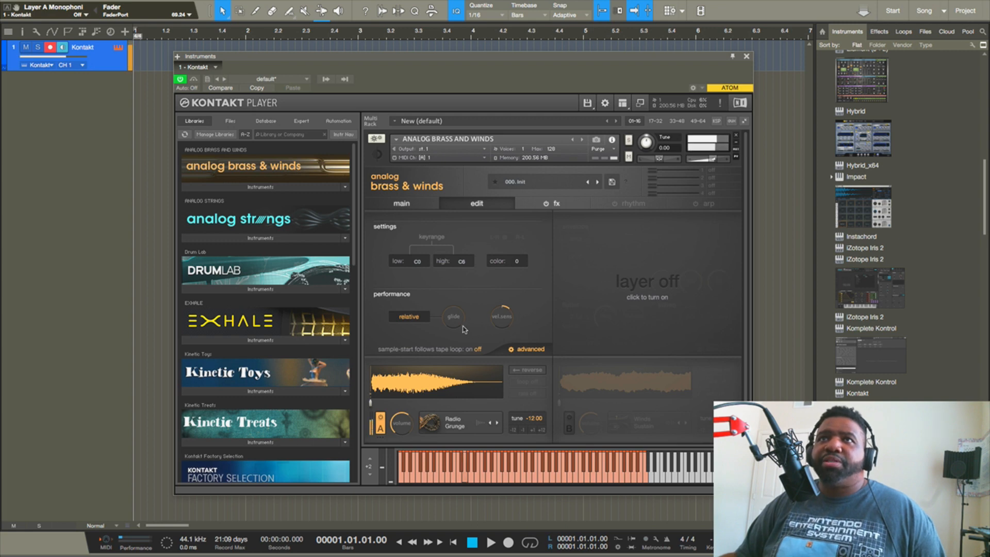
pyautogui.moveTo(462, 325)
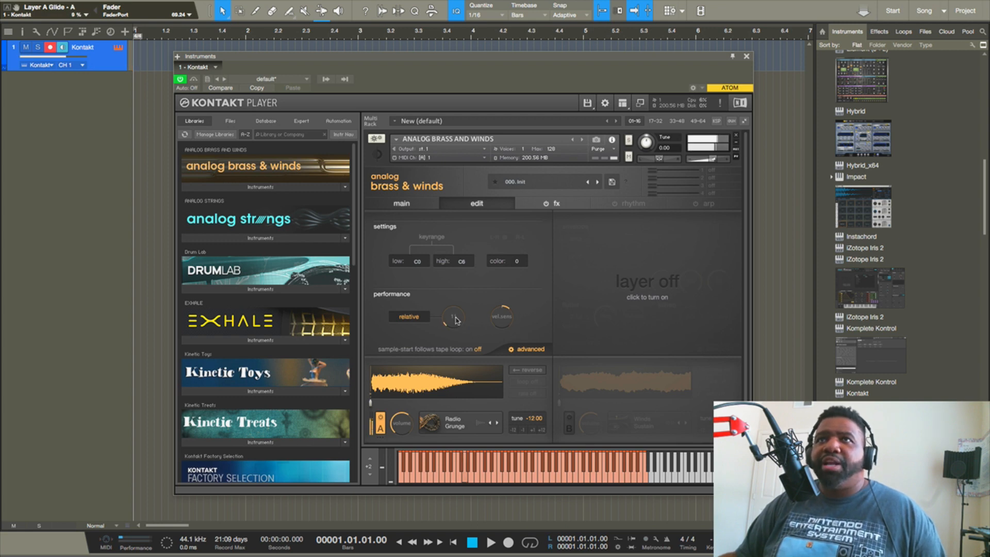
pyautogui.click(516, 349)
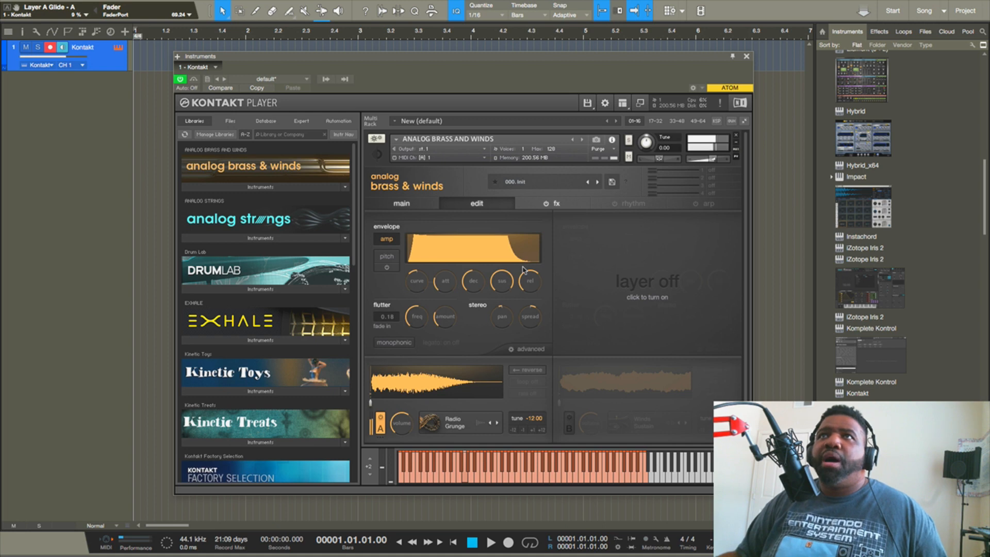
# Step: Try layer A's sample in reverse with the sample start at 53 %, and restore forward playback from the beginning
pyautogui.click(523, 370)
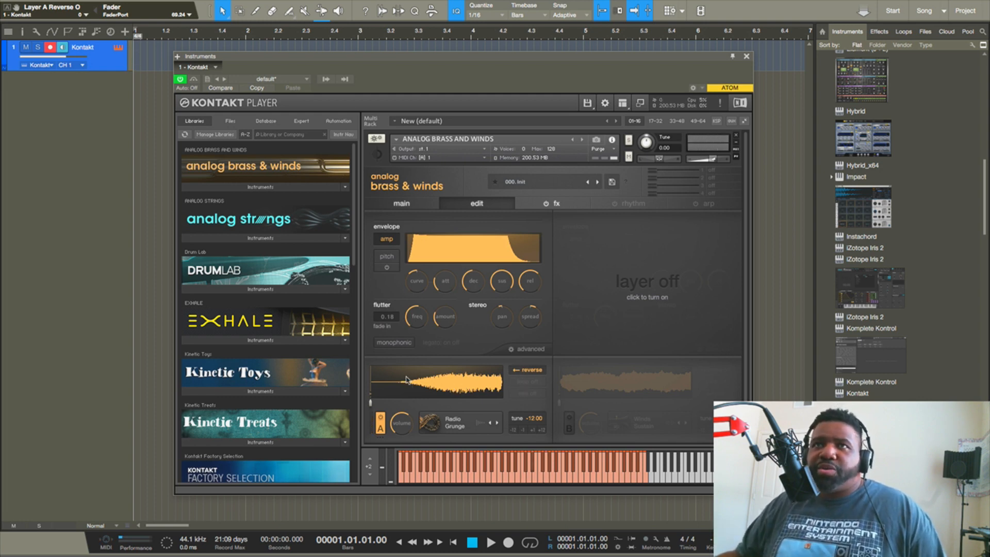
pyautogui.moveTo(370, 399); pyautogui.dragTo(441, 403)
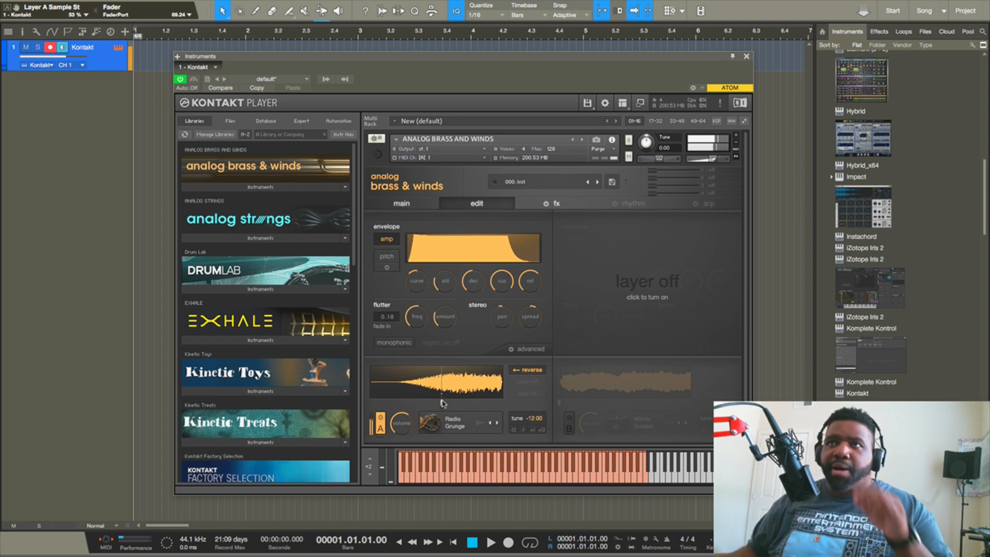
pyautogui.moveTo(442, 404); pyautogui.dragTo(363, 410)
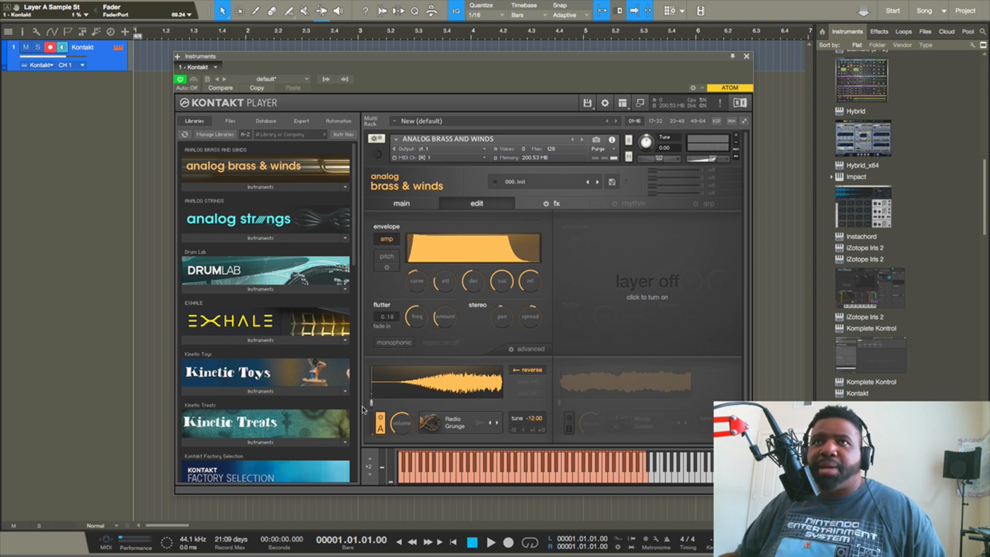
pyautogui.click(529, 372)
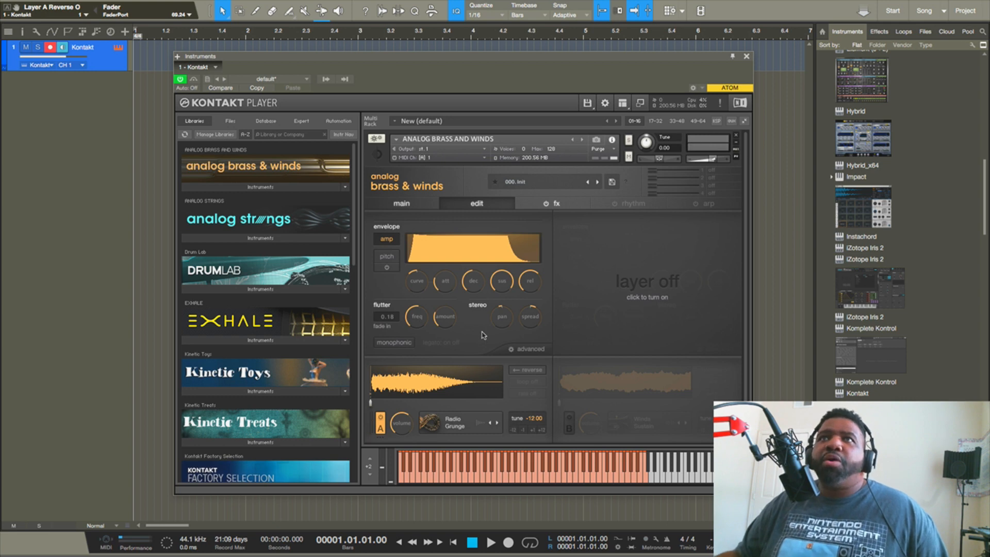
# Step: Enable the global filter with a high-pass cutoff of about 133.5 Hz and a low-pass cutoff of about 1.6 kHz
pyautogui.click(556, 204)
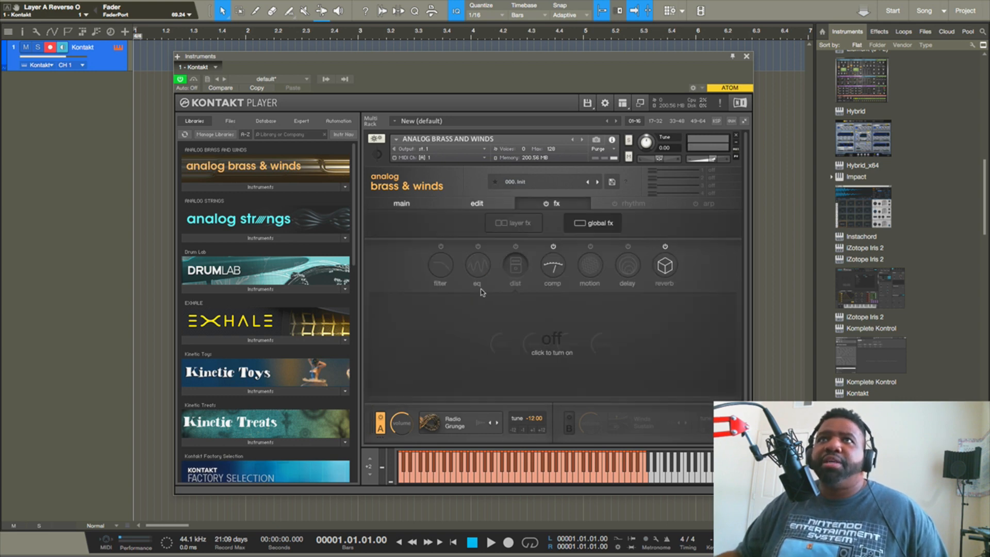
pyautogui.click(439, 263)
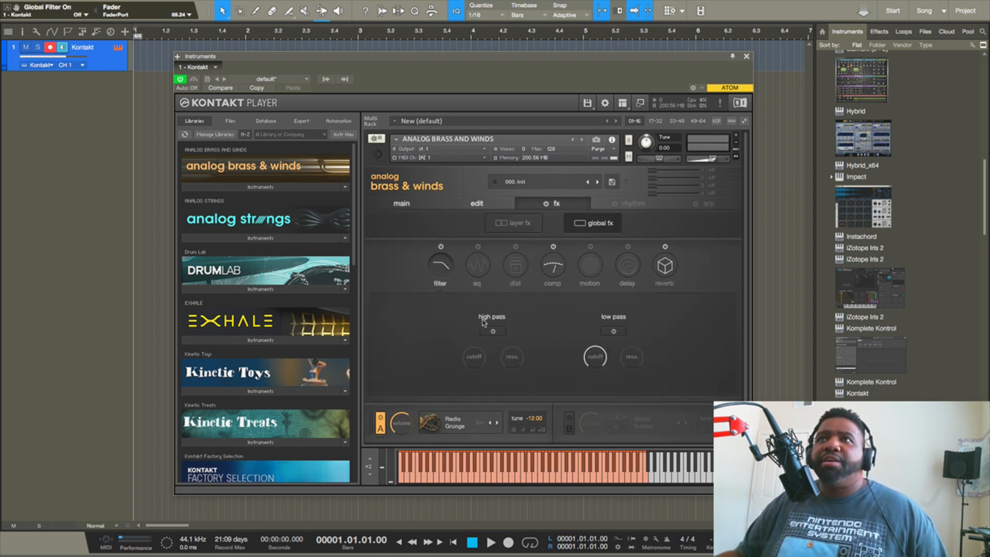
pyautogui.click(494, 331)
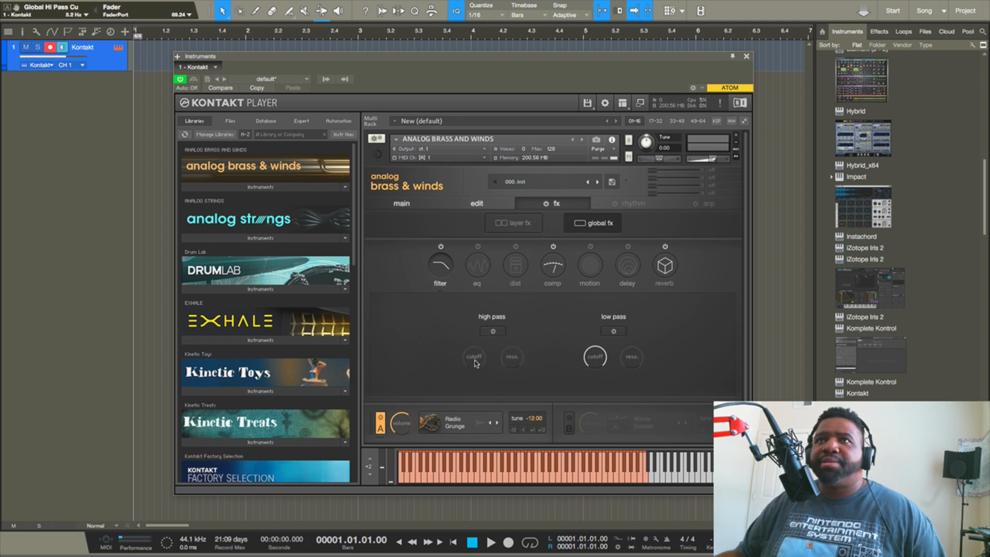
pyautogui.moveTo(476, 353); pyautogui.dragTo(477, 348)
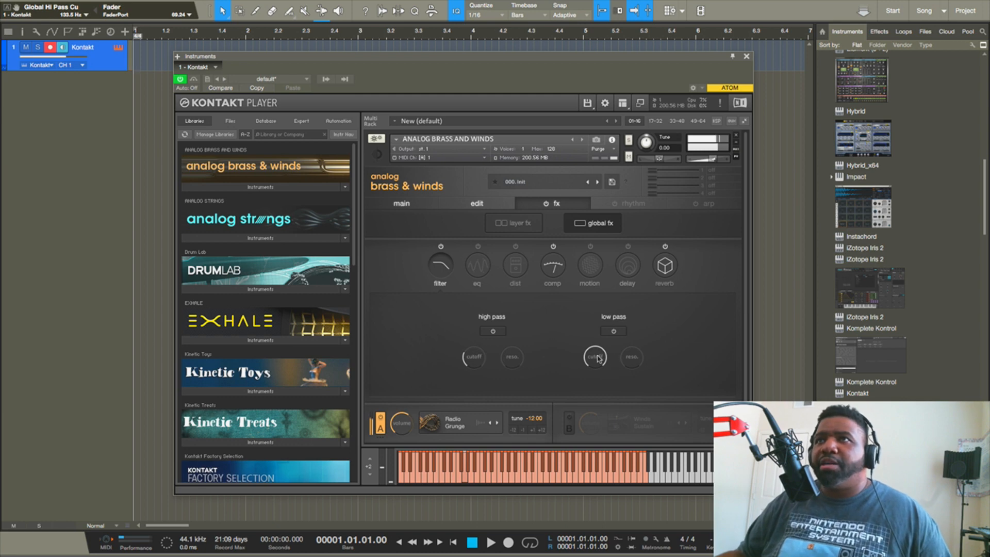
pyautogui.moveTo(598, 360); pyautogui.dragTo(599, 364)
pyautogui.moveTo(599, 366); pyautogui.dragTo(600, 369)
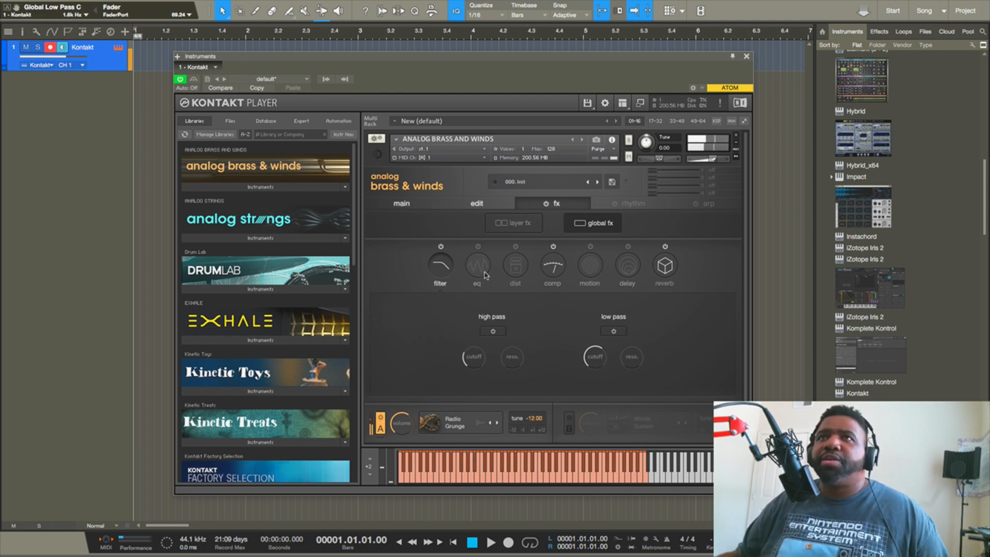
# Step: Enable the global EQ, slightly cutting band 1 at about 47.3 Hz and slightly boosting band 2 at about 1.2 kHz
pyautogui.click(478, 247)
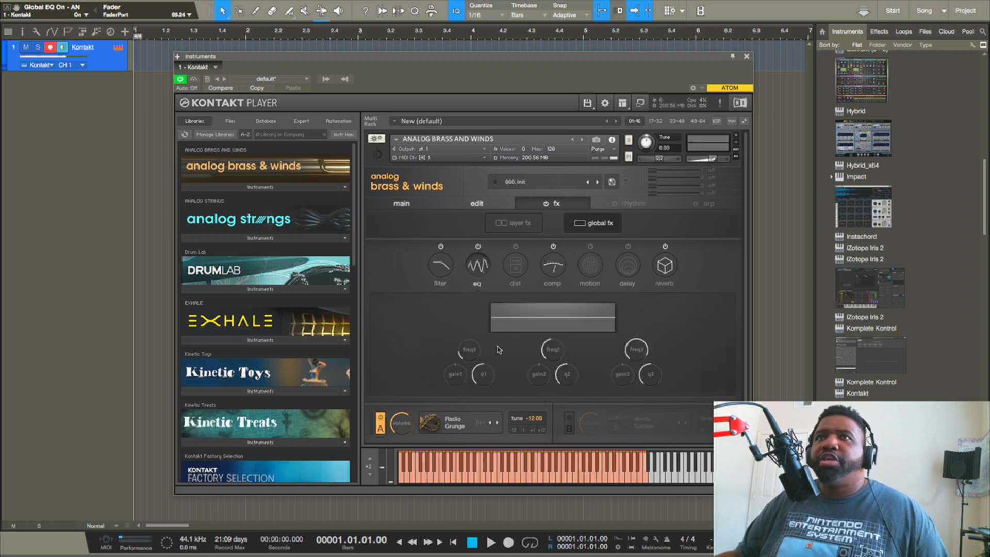
pyautogui.click(459, 373)
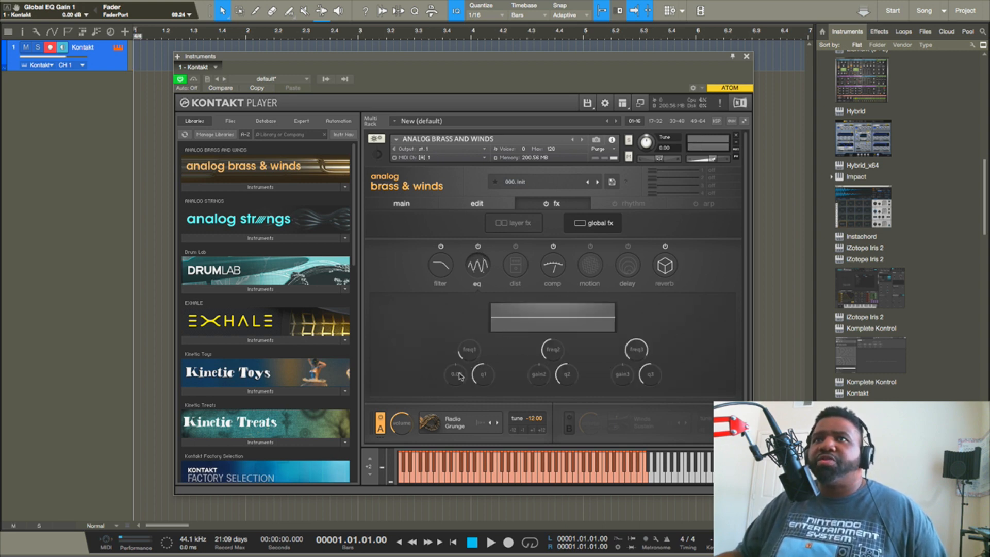
pyautogui.click(467, 349)
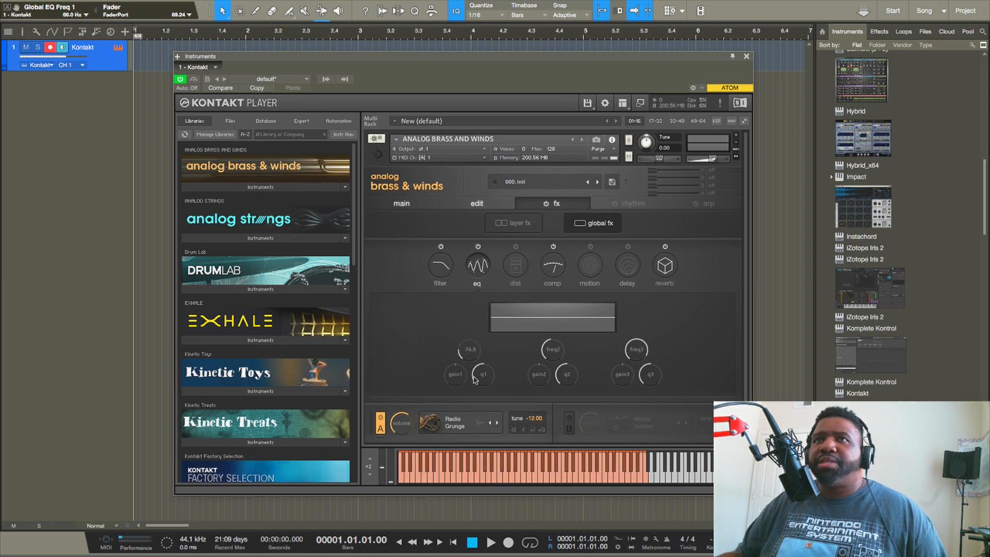
pyautogui.moveTo(458, 376); pyautogui.dragTo(469, 354)
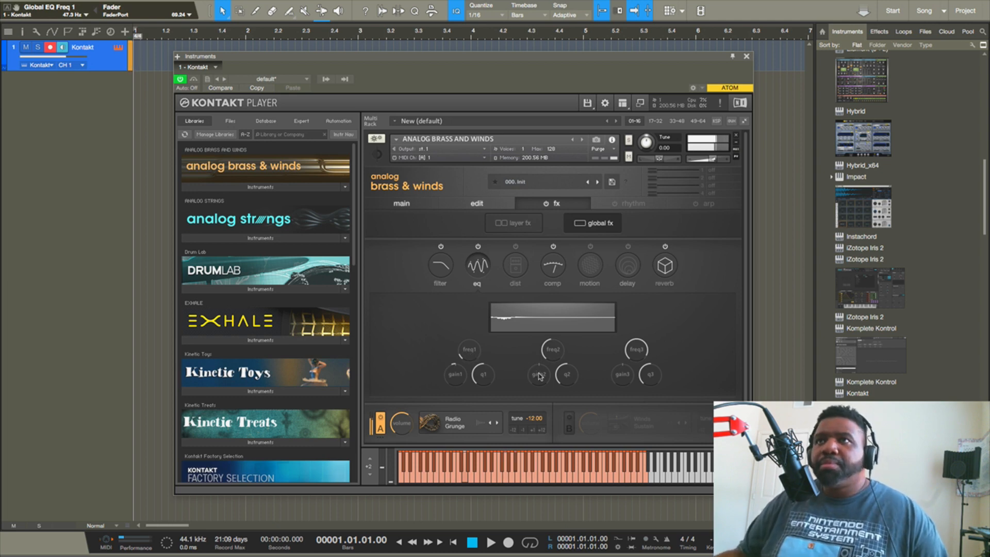
pyautogui.moveTo(536, 377); pyautogui.dragTo(537, 375)
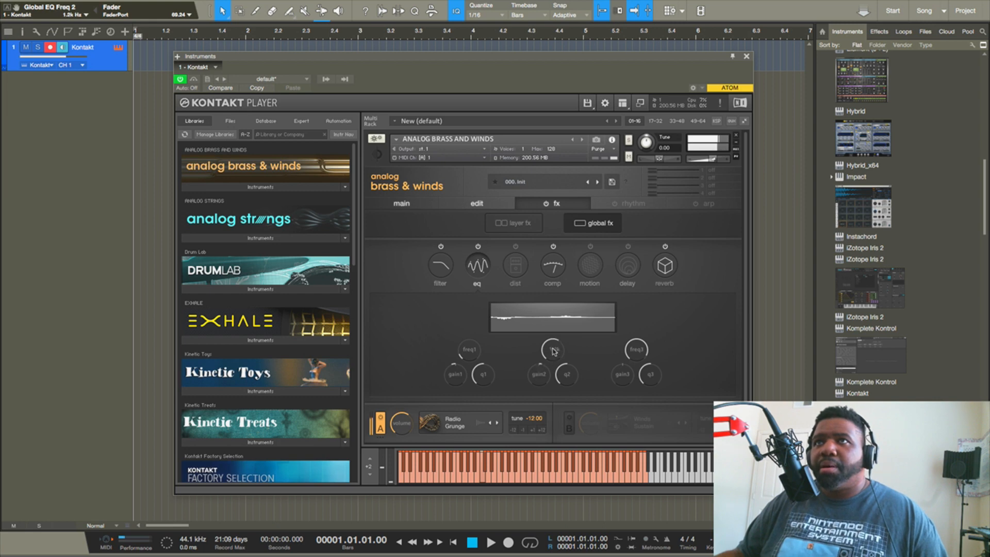
# Step: Lower the global EQ's band 2 frequency and cut its gain to about -1.3 dB, and slightly boost band 3 with a bandwidth of about 52 %
pyautogui.moveTo(554, 353); pyautogui.dragTo(554, 360)
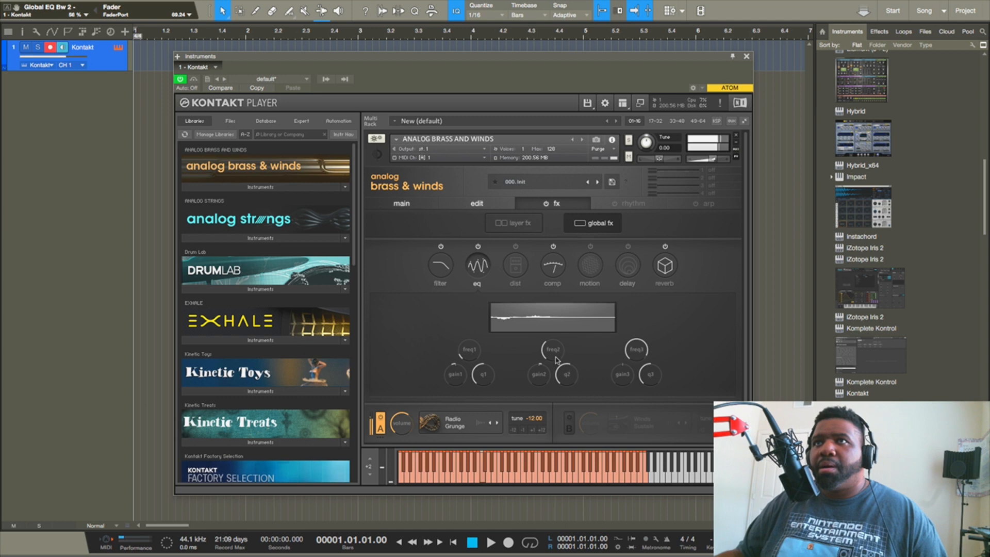
pyautogui.moveTo(545, 375)
pyautogui.mouseDown()
pyautogui.moveTo(554, 354)
pyautogui.moveTo(546, 378)
pyautogui.mouseUp()
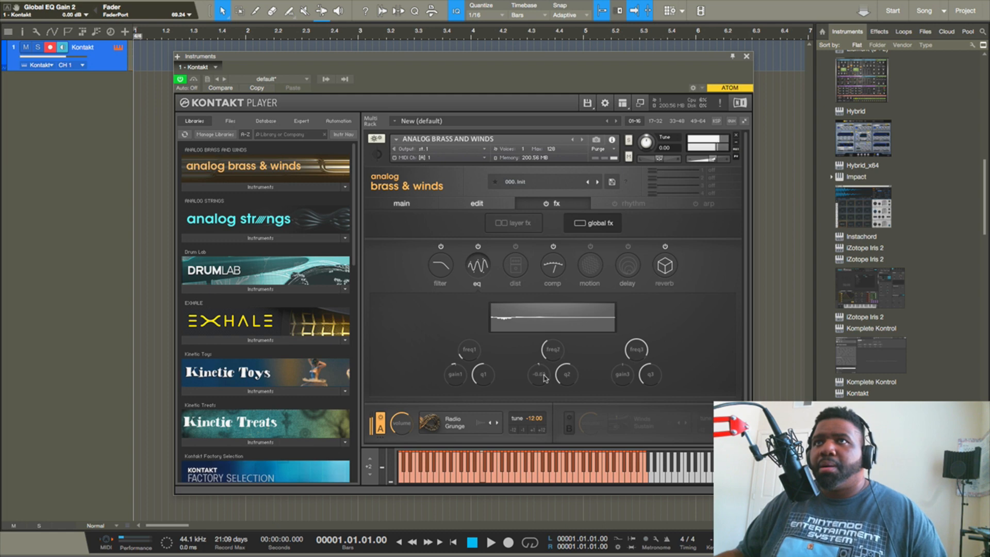
pyautogui.moveTo(622, 377); pyautogui.dragTo(639, 360)
pyautogui.click(650, 374)
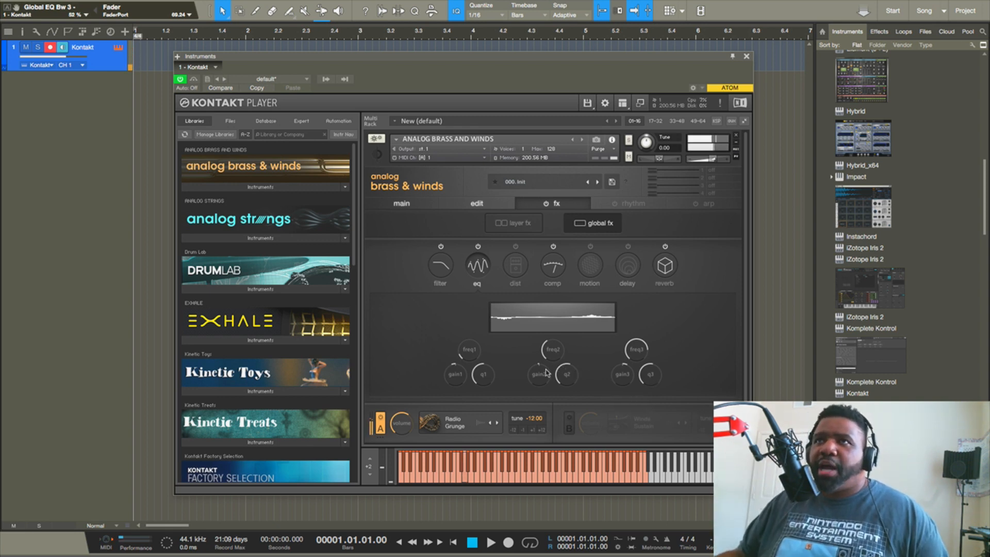
pyautogui.scroll(-2, 542, 377)
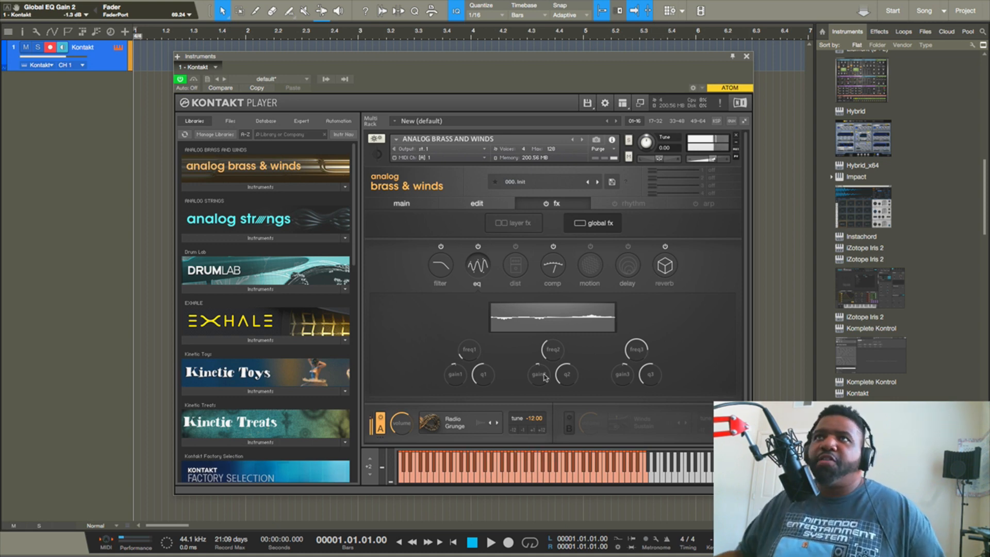
# Step: Try the global distortion effect and switch it back off
pyautogui.click(519, 272)
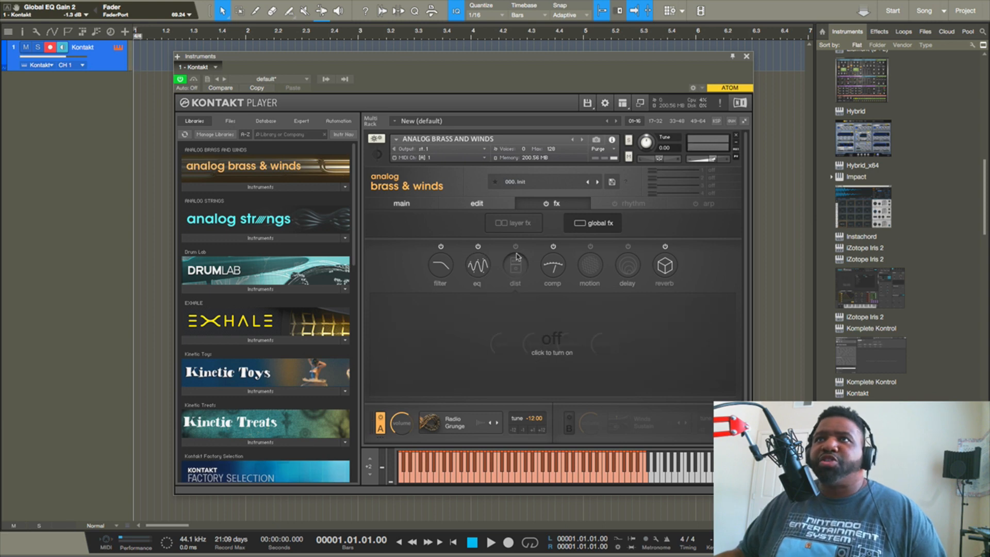
pyautogui.click(517, 247)
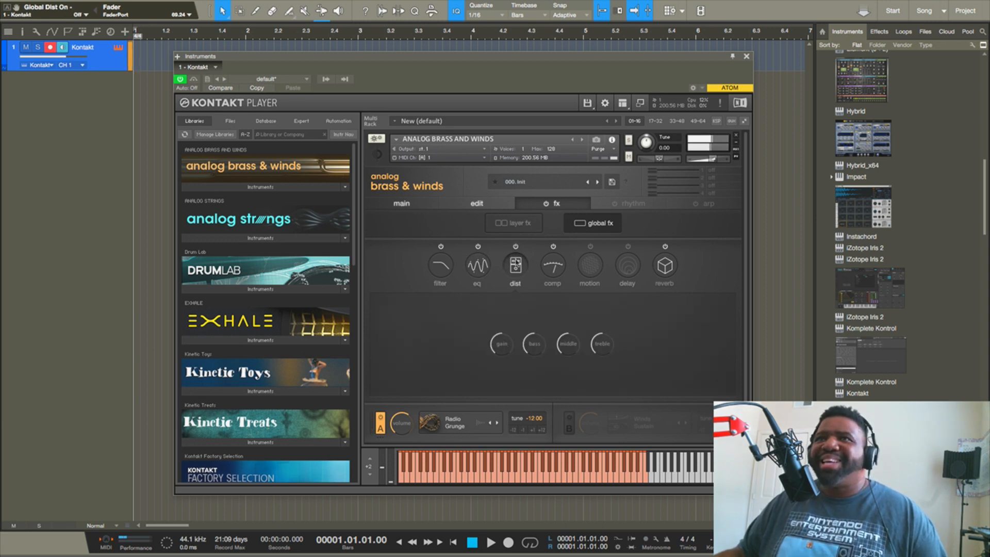
pyautogui.click(515, 246)
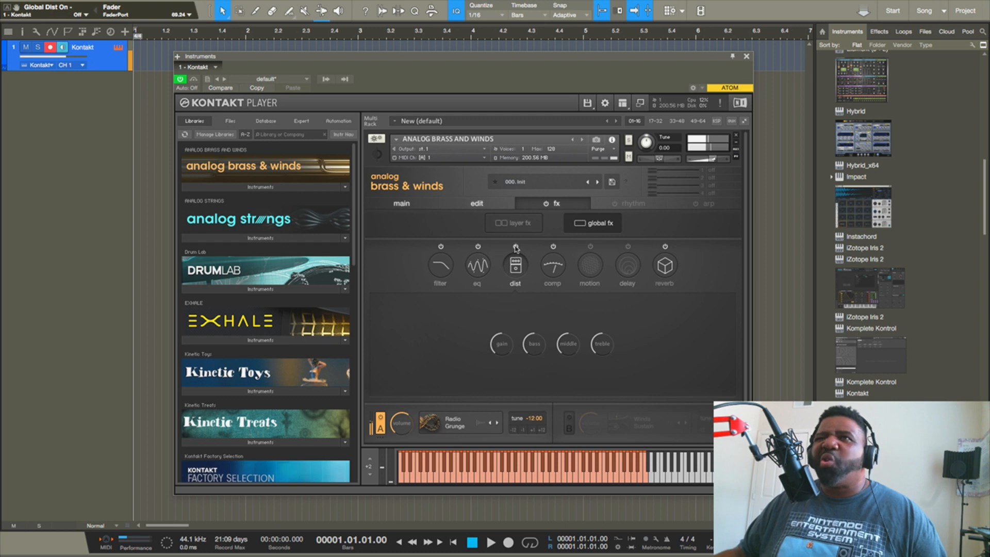
# Step: Enable the global compressor, adjust its gain, and set the threshold to about -8.8 dB
pyautogui.click(553, 266)
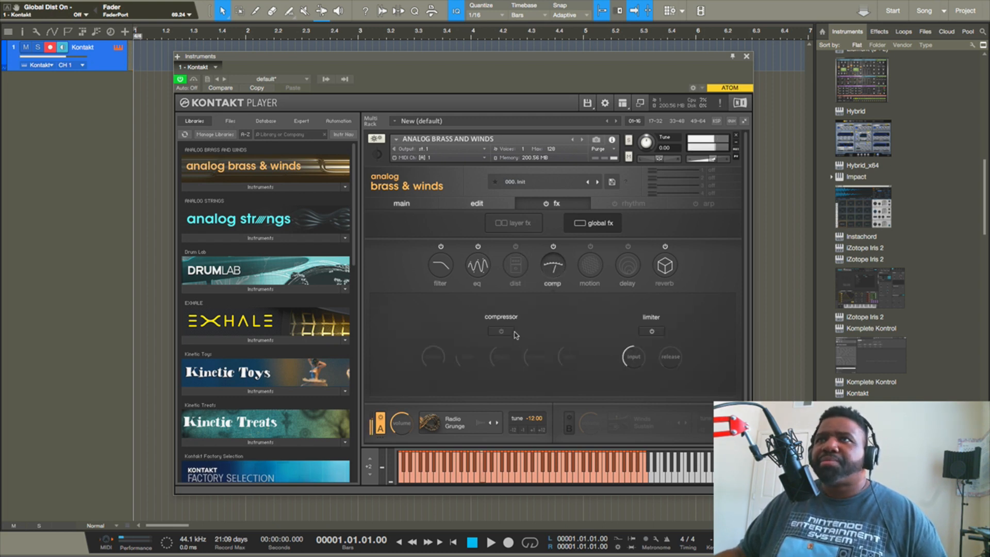
pyautogui.click(511, 333)
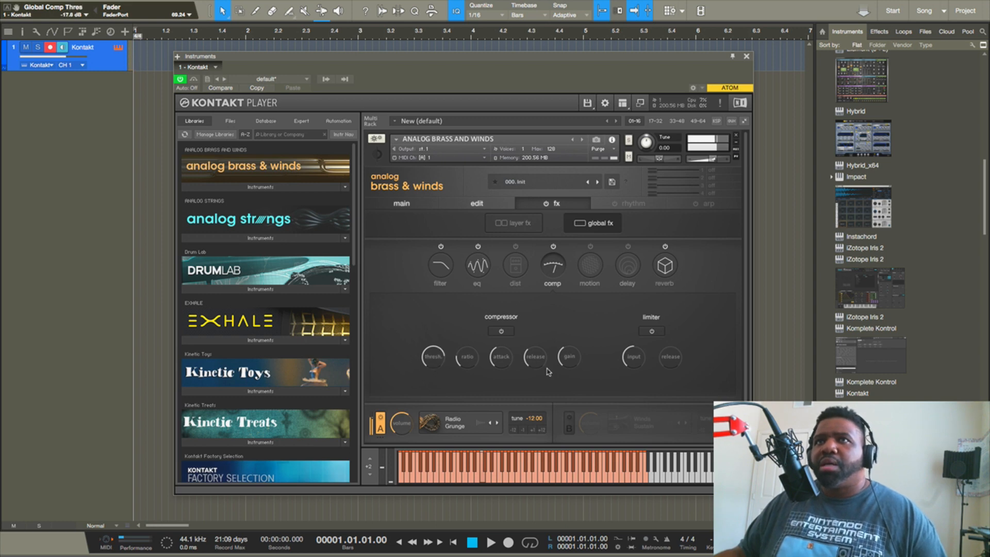
pyautogui.moveTo(574, 362); pyautogui.dragTo(575, 360)
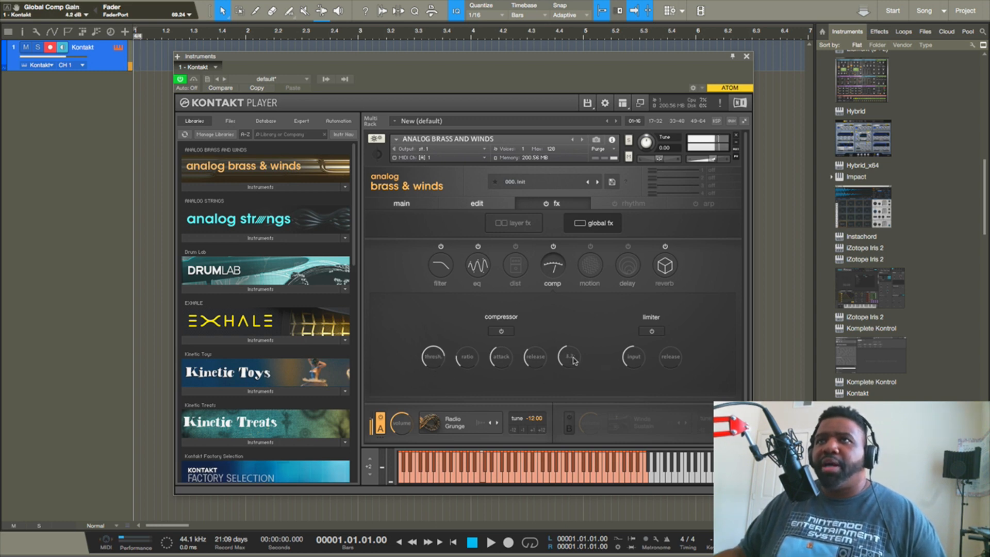
pyautogui.click(500, 361)
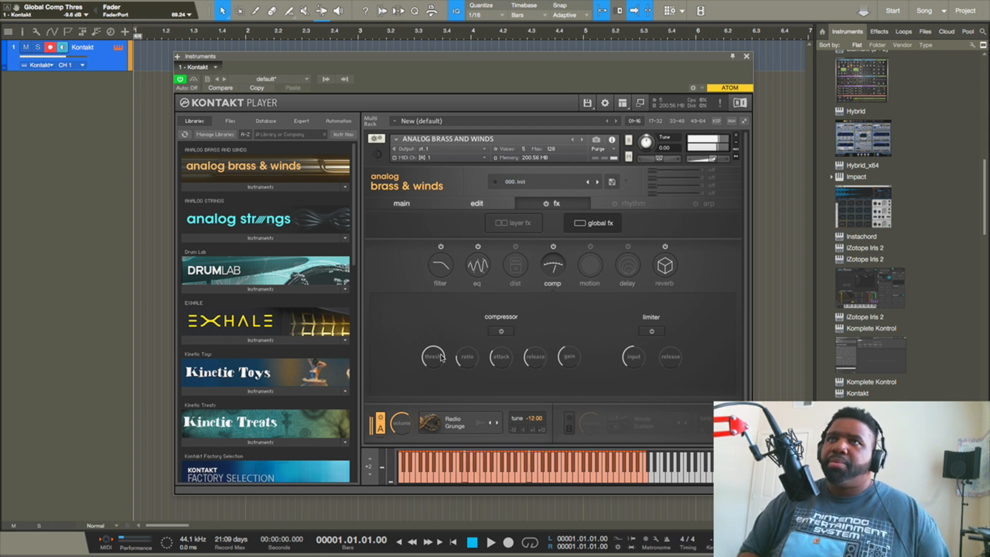
# Step: Enable the global motion effect and set the chorus depth to about 58 % and its speed to about 0.35 Hz
pyautogui.click(591, 264)
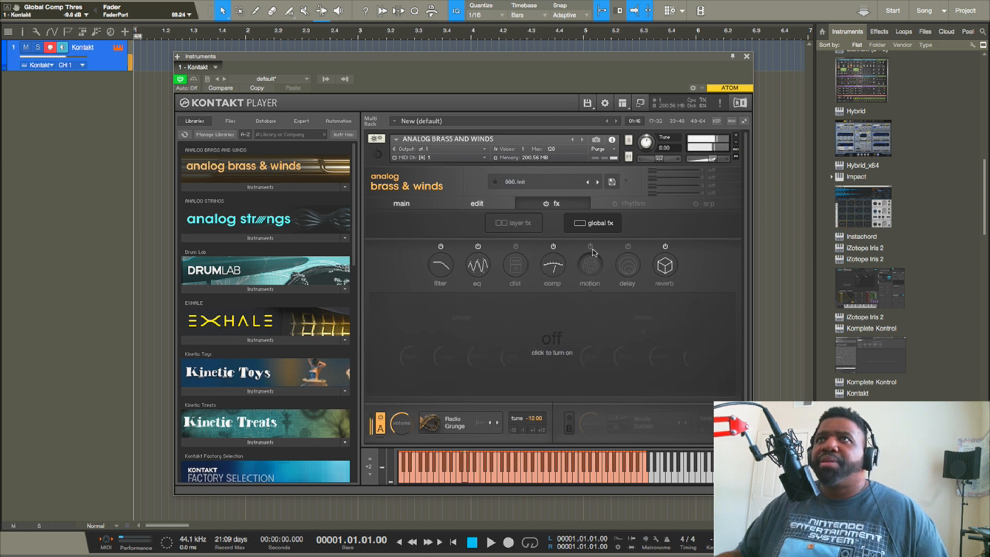
pyautogui.click(590, 247)
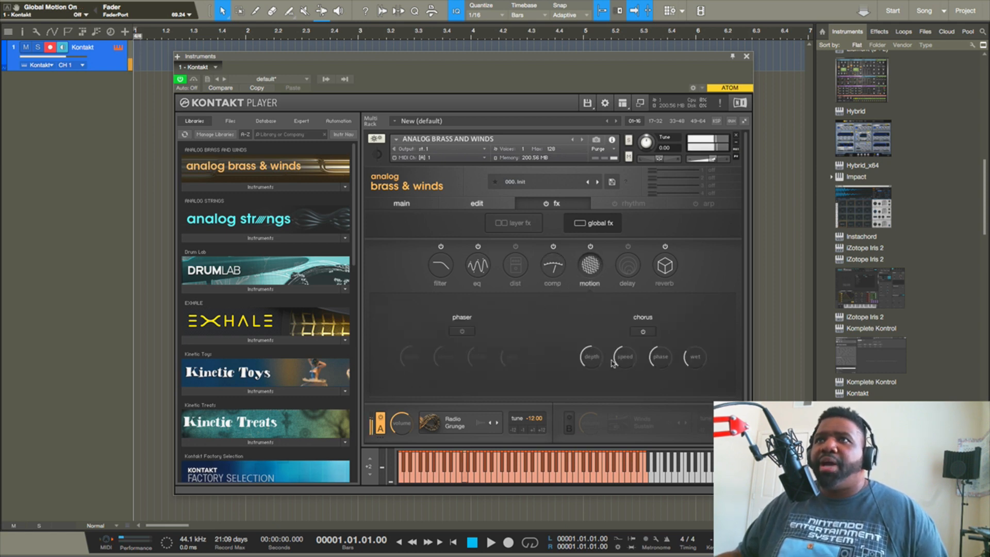
pyautogui.moveTo(596, 364); pyautogui.dragTo(597, 361)
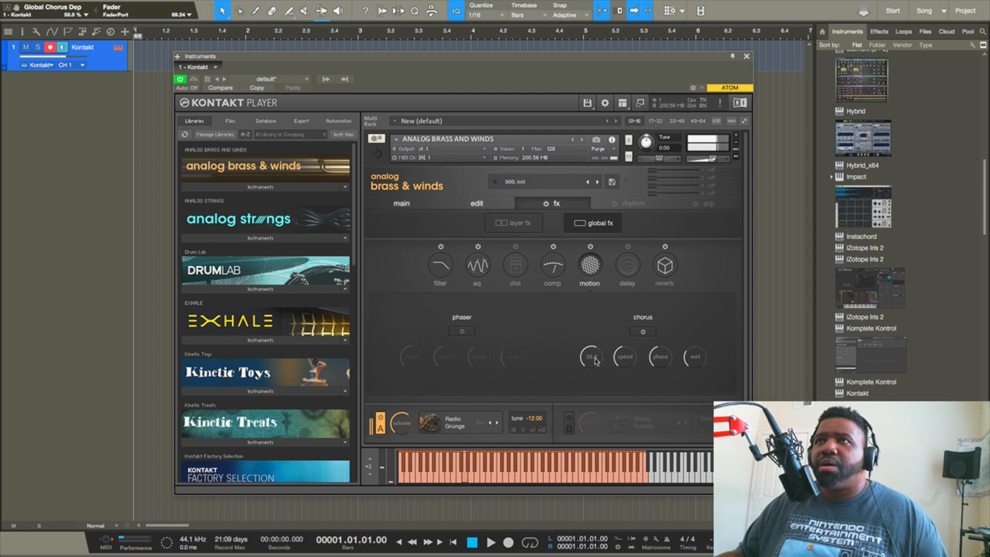
pyautogui.click(633, 360)
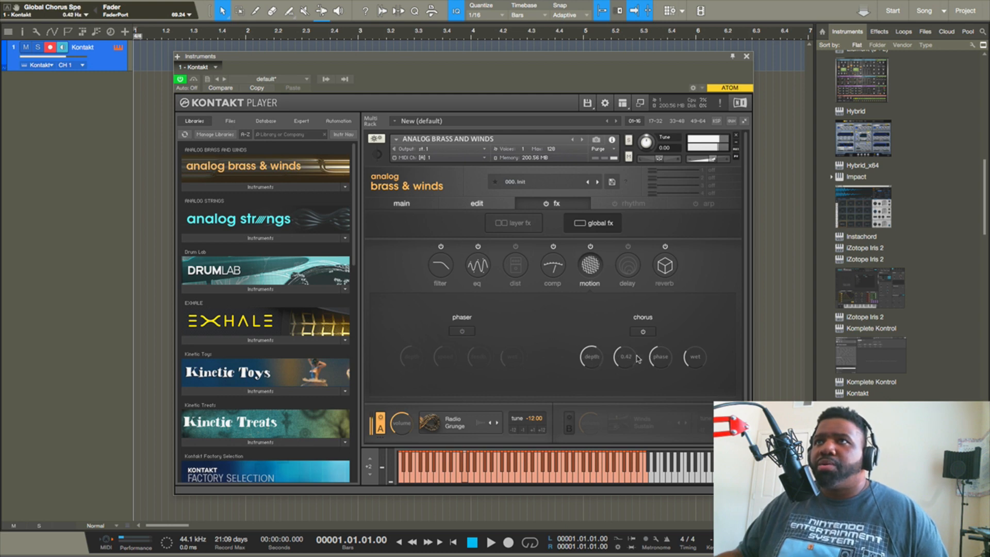
pyautogui.moveTo(638, 359); pyautogui.dragTo(632, 359)
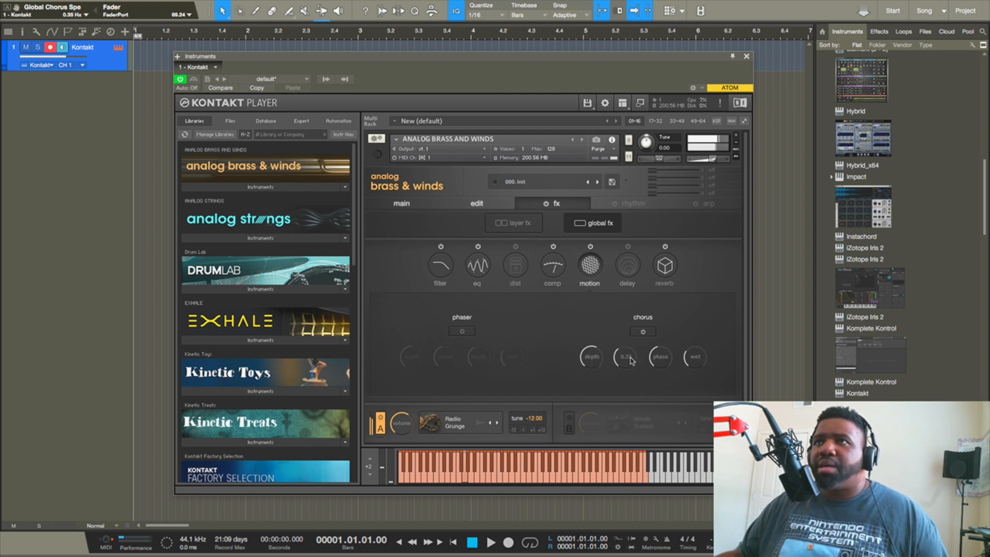
# Step: Set the global chorus wet amount to about 27 % and its phase to about 44.7 %
pyautogui.click(693, 359)
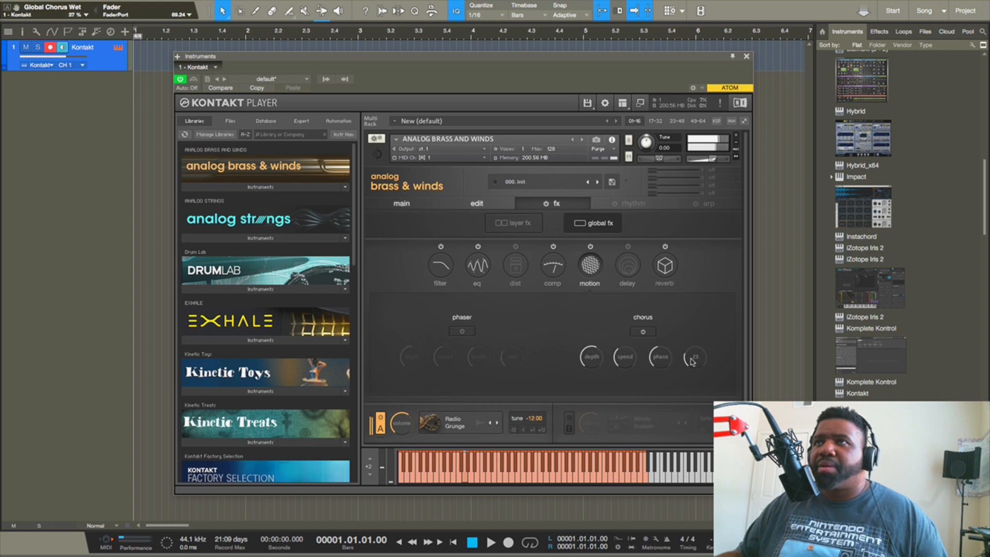
pyautogui.click(666, 358)
pyautogui.scroll(4, 667, 358)
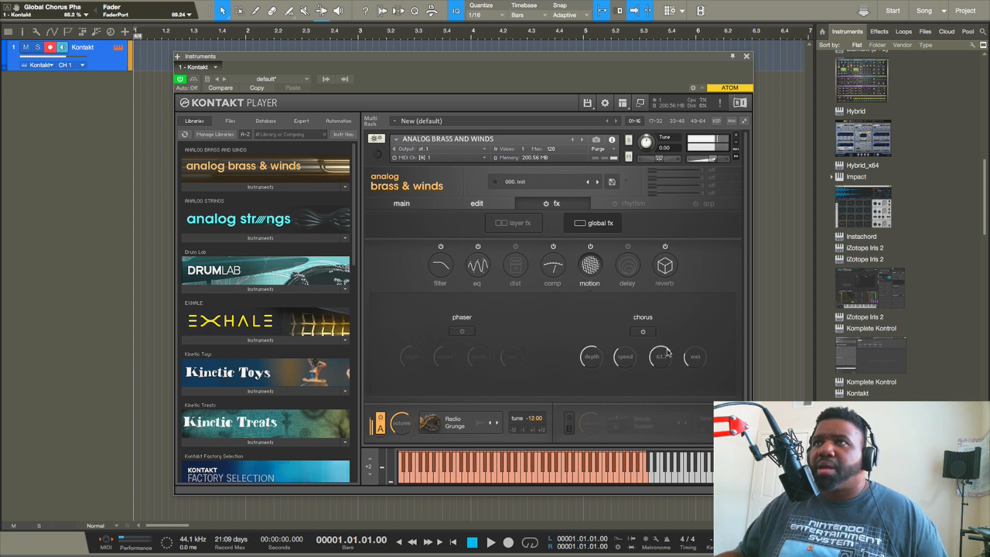
pyautogui.scroll(-1, 667, 357)
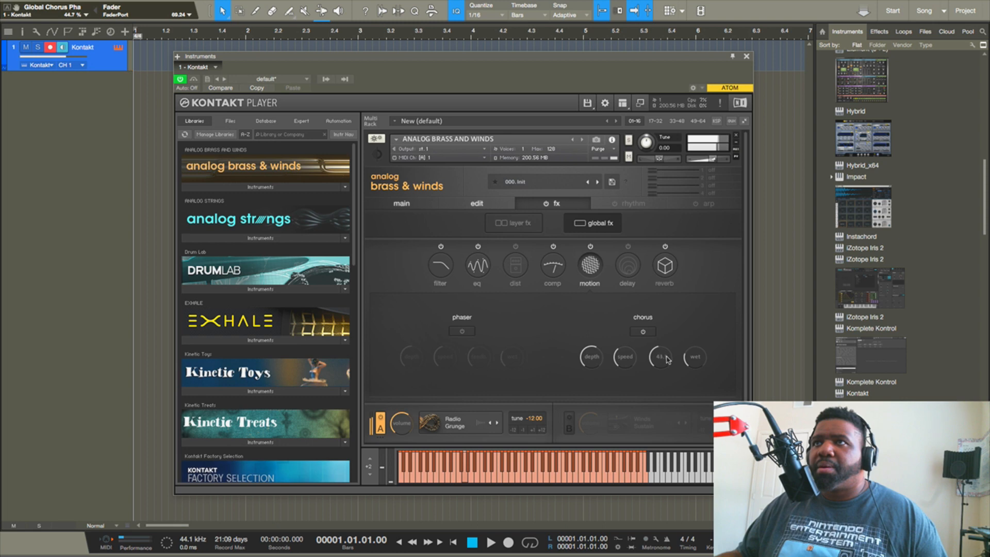
# Step: Enable the global phaser with about 40 % feedback and bring its wet amount down to 0 %
pyautogui.click(462, 331)
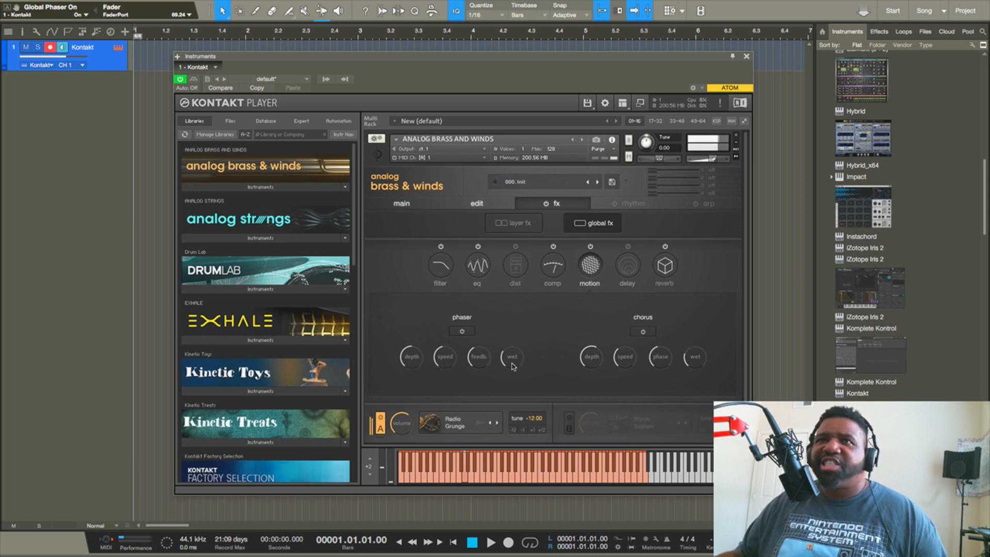
pyautogui.click(480, 357)
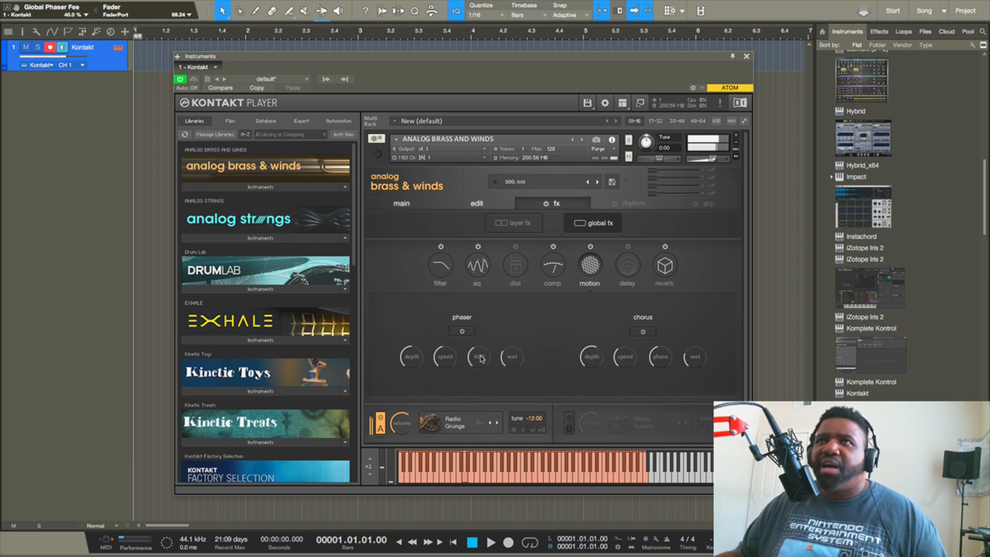
pyautogui.click(516, 365)
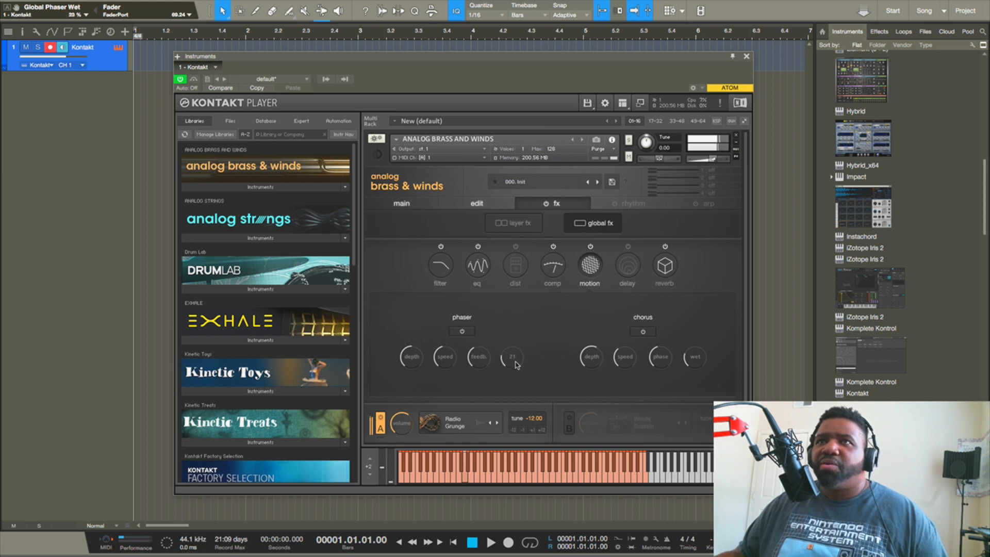
pyautogui.moveTo(517, 365); pyautogui.dragTo(517, 382)
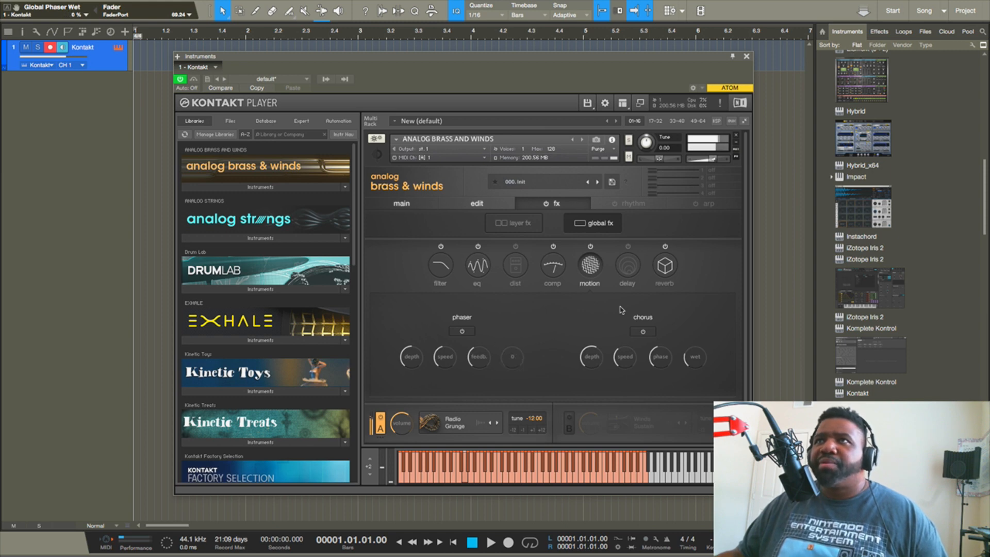
# Step: Enable the global delay and set the time of delay 1 to a dotted 1/8 note
pyautogui.click(631, 271)
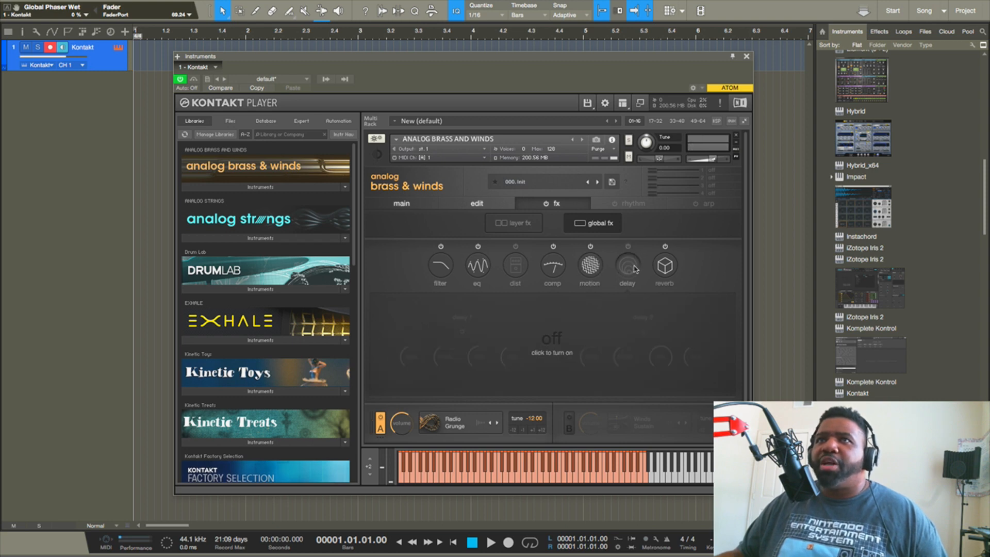
pyautogui.click(628, 247)
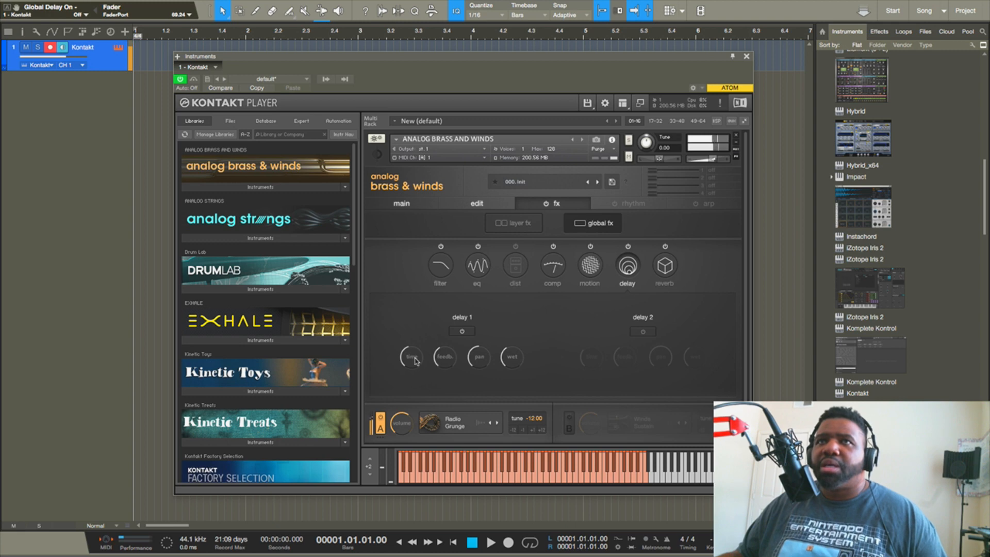
pyautogui.click(411, 357)
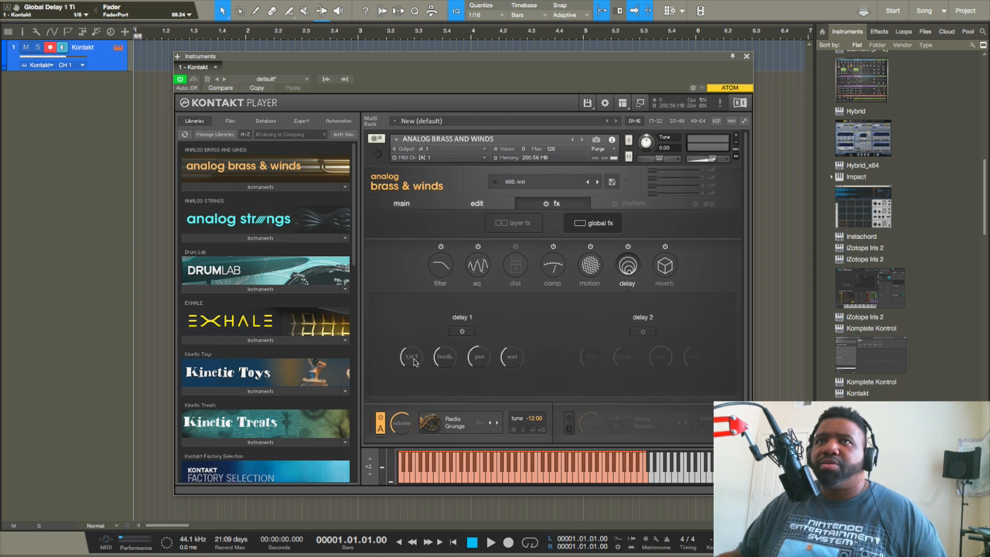
pyautogui.moveTo(414, 360); pyautogui.dragTo(414, 363)
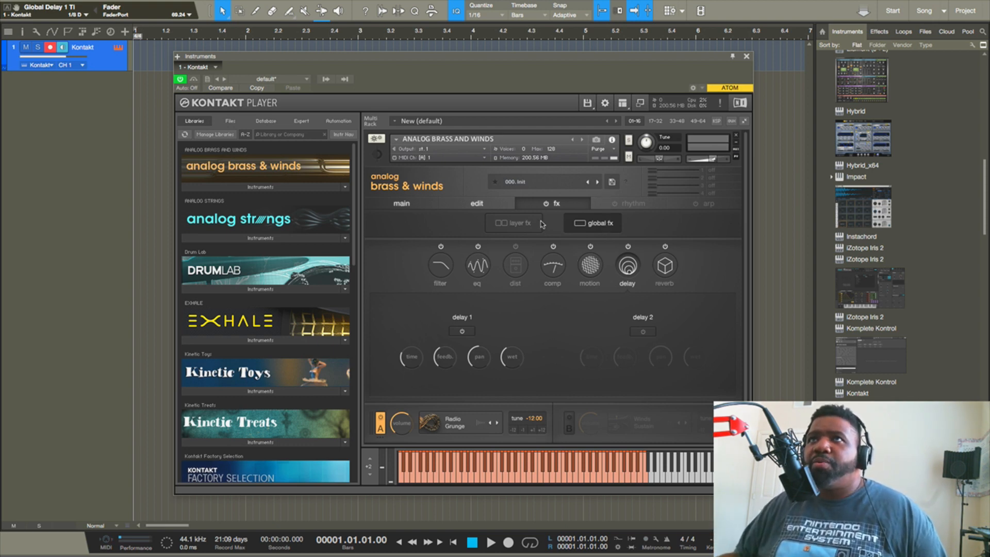
# Step: Compare the effects available per layer with those in the global effects section
pyautogui.click(516, 223)
pyautogui.click(581, 226)
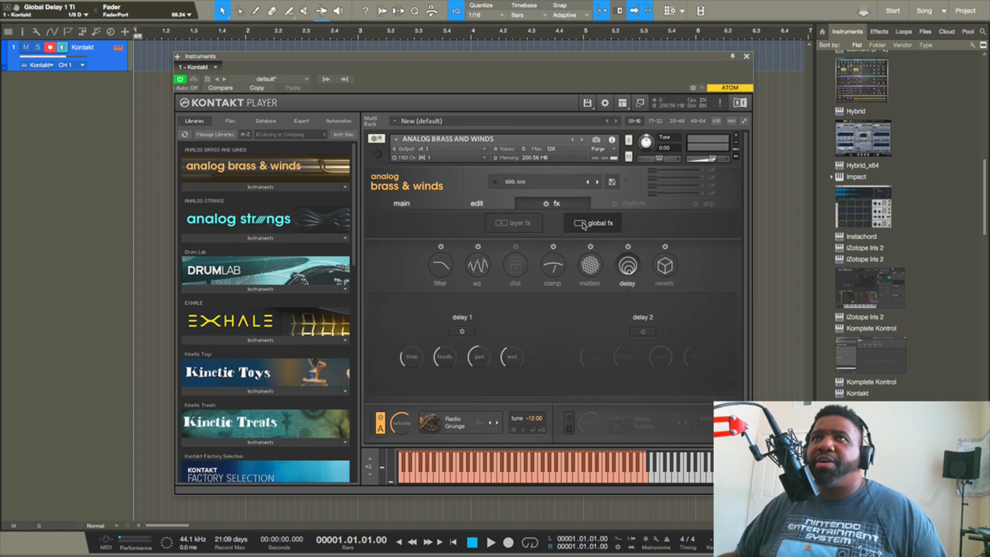
pyautogui.click(533, 226)
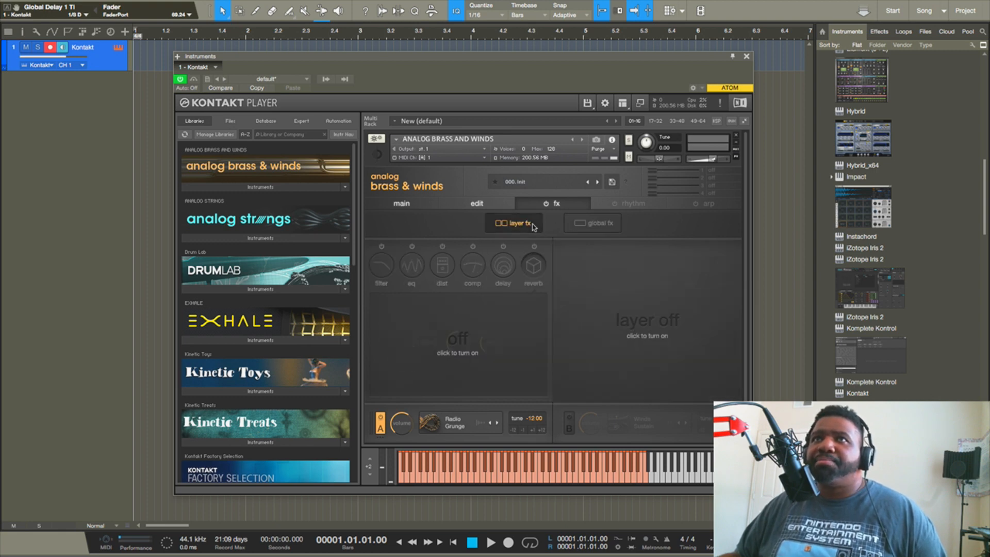
pyautogui.click(587, 226)
pyautogui.click(534, 226)
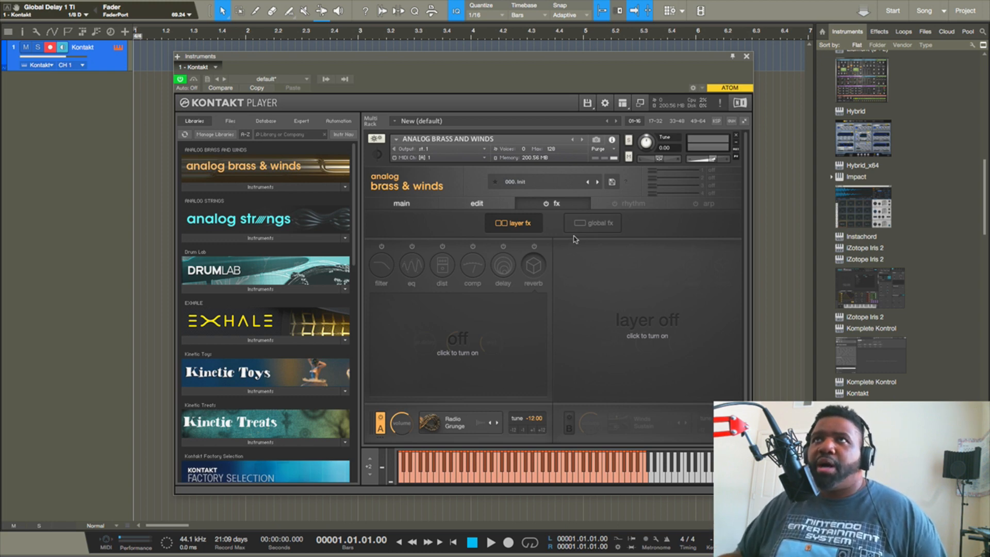
pyautogui.click(589, 227)
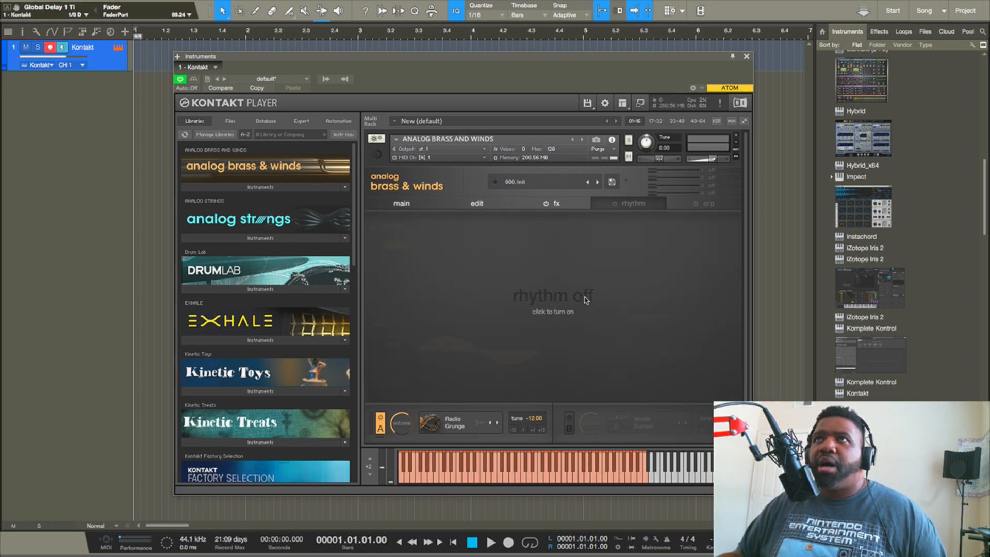
# Step: Turn on rhythm 1 for layer A with cutoff modulation of about 1.3 % and volume modulation of about 35.4 %
pyautogui.click(555, 310)
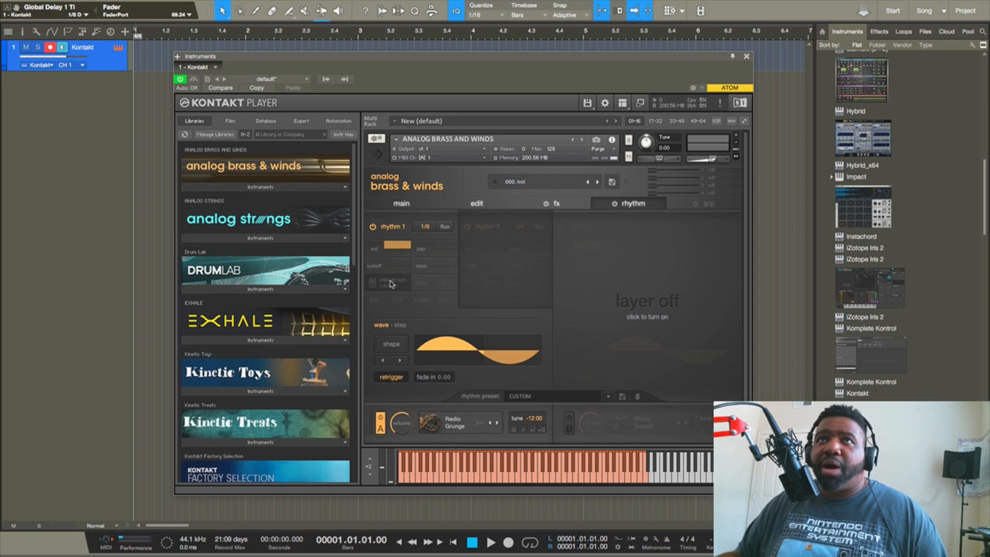
pyautogui.moveTo(393, 267); pyautogui.dragTo(395, 266)
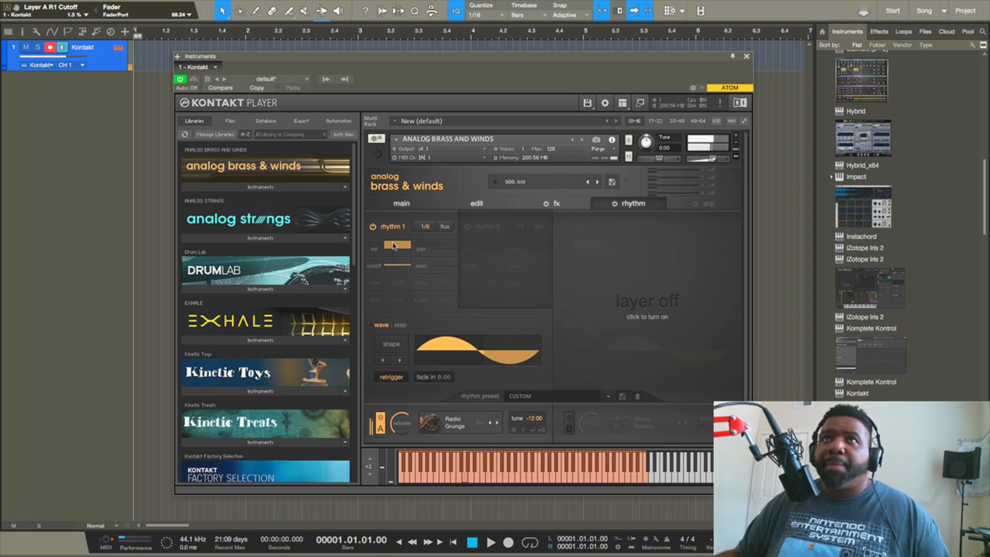
pyautogui.click(393, 244)
pyautogui.scroll(-4, 393, 246)
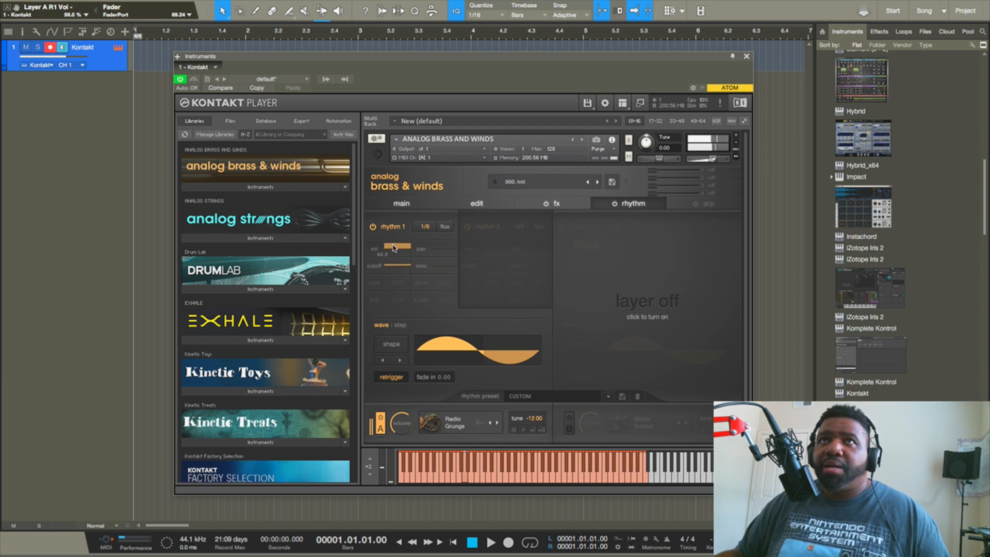
pyautogui.scroll(-8, 394, 247)
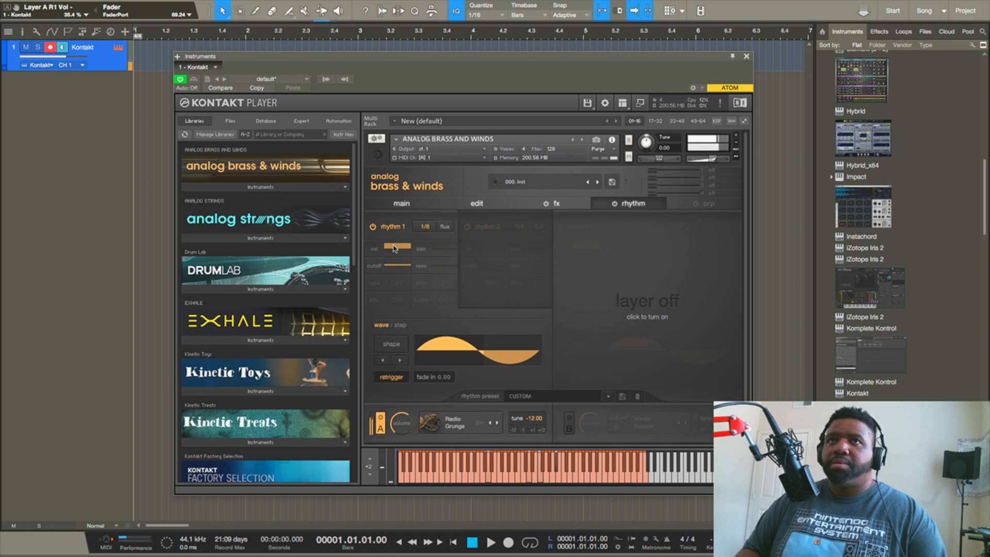
# Step: Audition simple wave shapes for rhythm 1 and apply the complex shape in the third row, third column
pyautogui.click(385, 345)
pyautogui.click(453, 341)
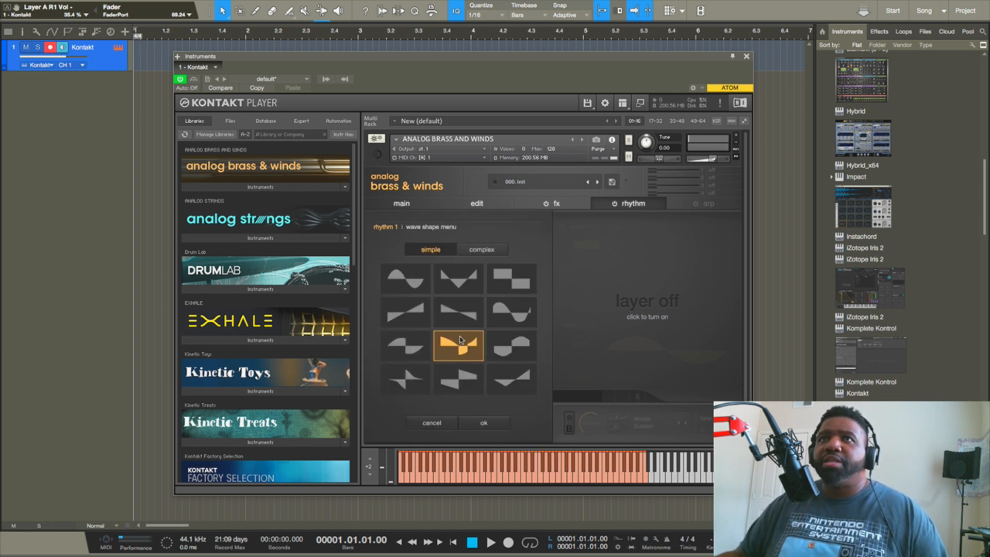
pyautogui.click(484, 423)
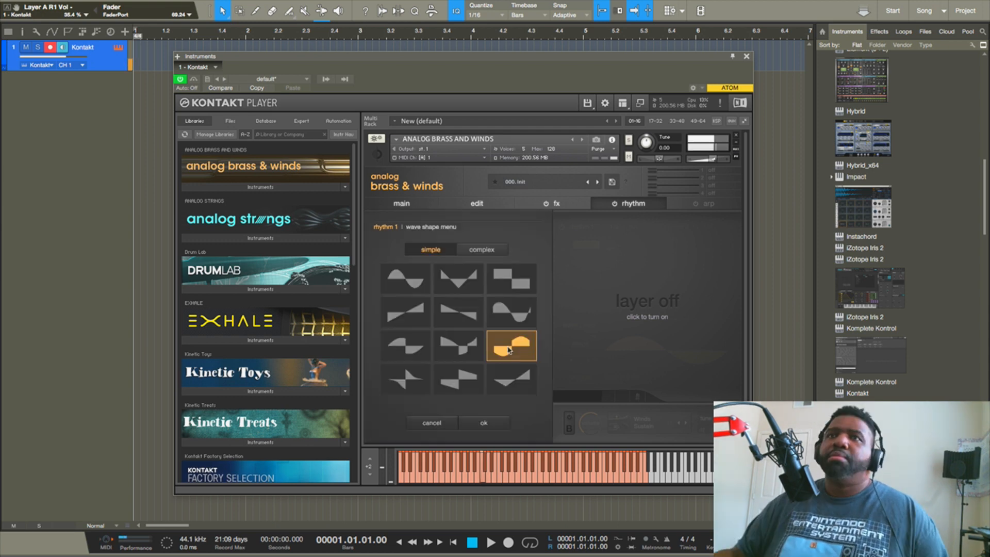
pyautogui.click(481, 250)
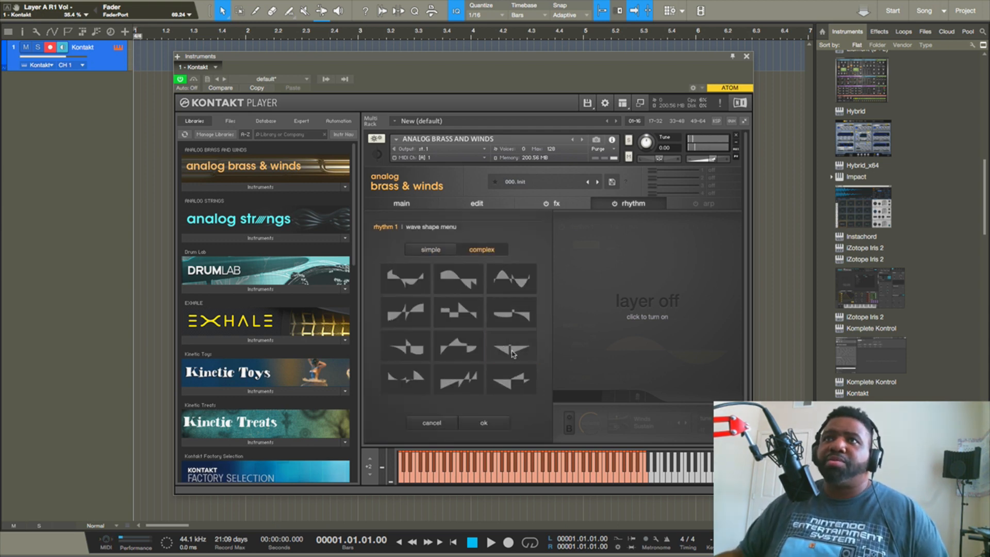
pyautogui.click(512, 352)
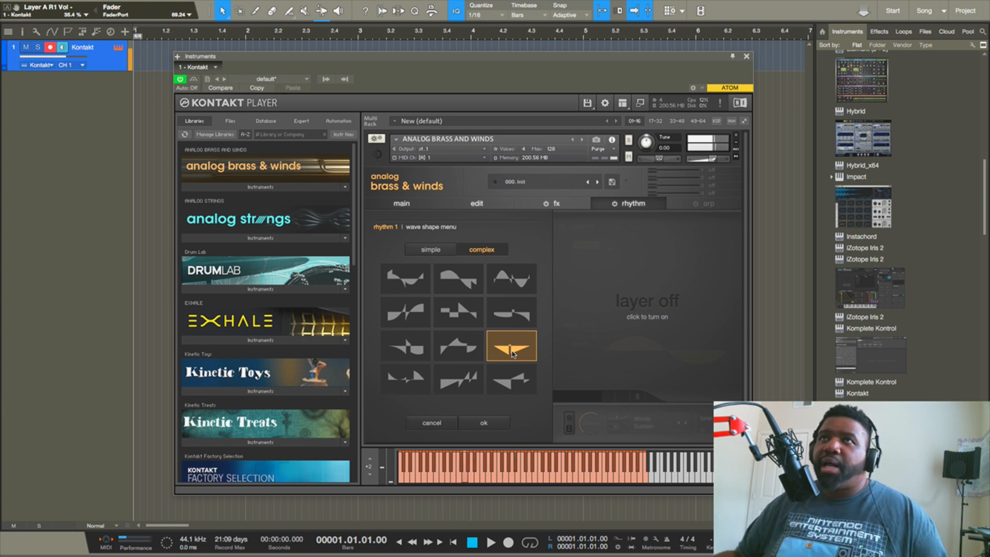
pyautogui.click(483, 422)
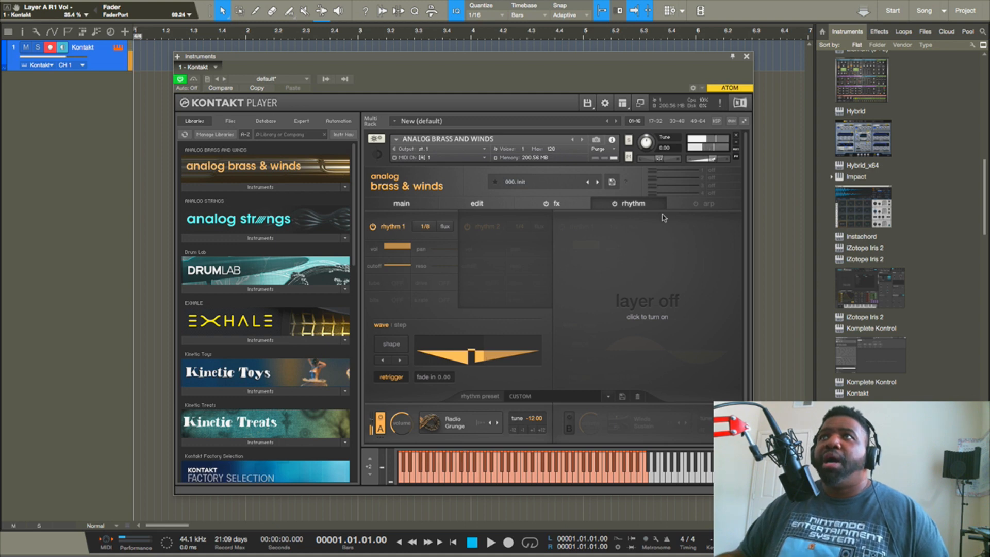
# Step: Turn the arpeggiator on to examine layer A's pattern and rate settings, and switch it back off
pyautogui.click(704, 206)
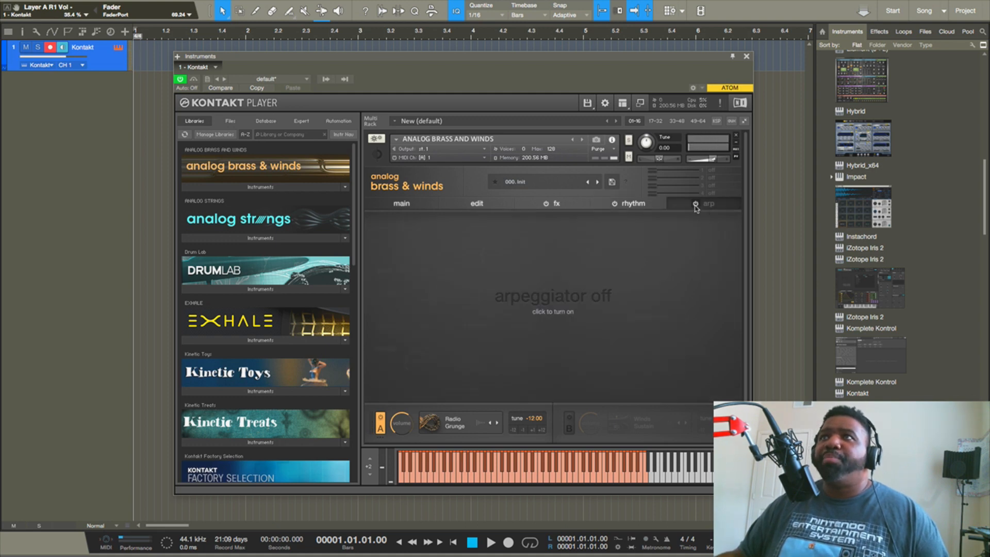
pyautogui.click(695, 203)
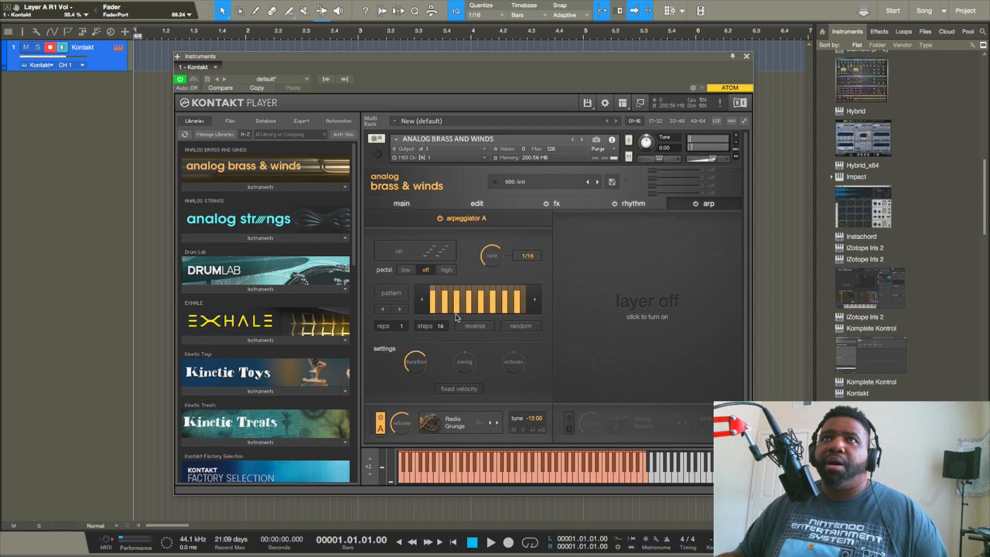
pyautogui.click(696, 204)
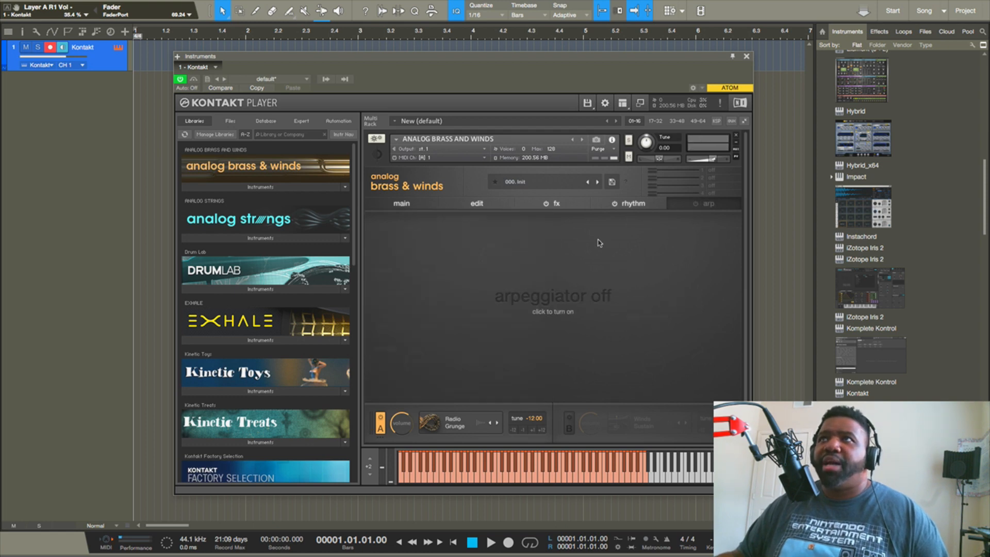
# Step: Turn on layer B, audition tape sources such as Fluty Trill and Sweeper, and keep Glider at a layer volume of about -4.8 dB
pyautogui.click(430, 208)
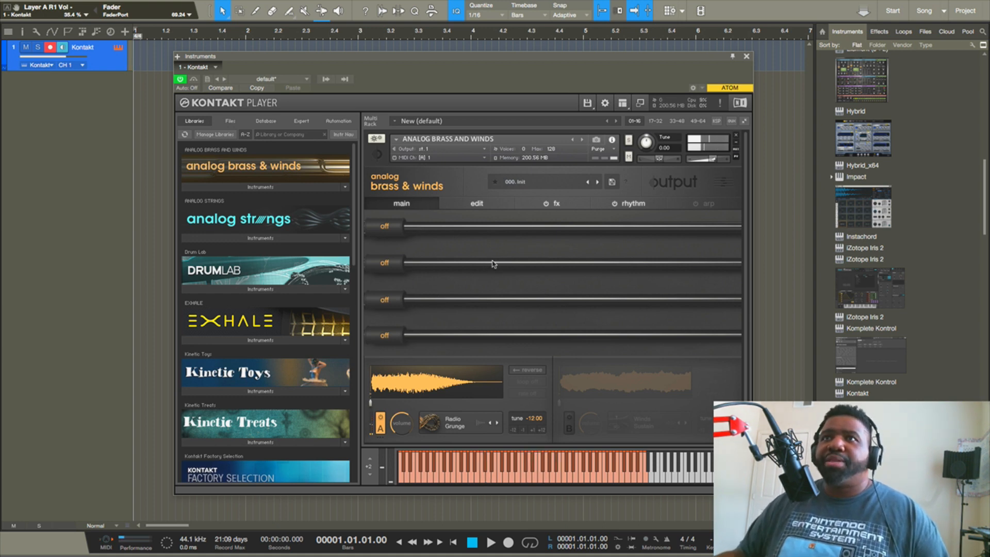
pyautogui.click(652, 399)
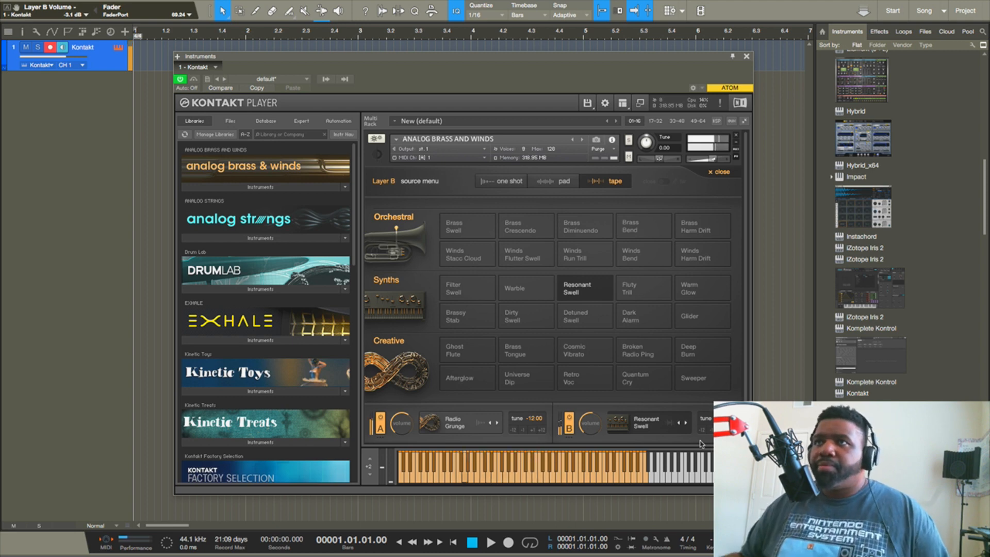
pyautogui.click(637, 295)
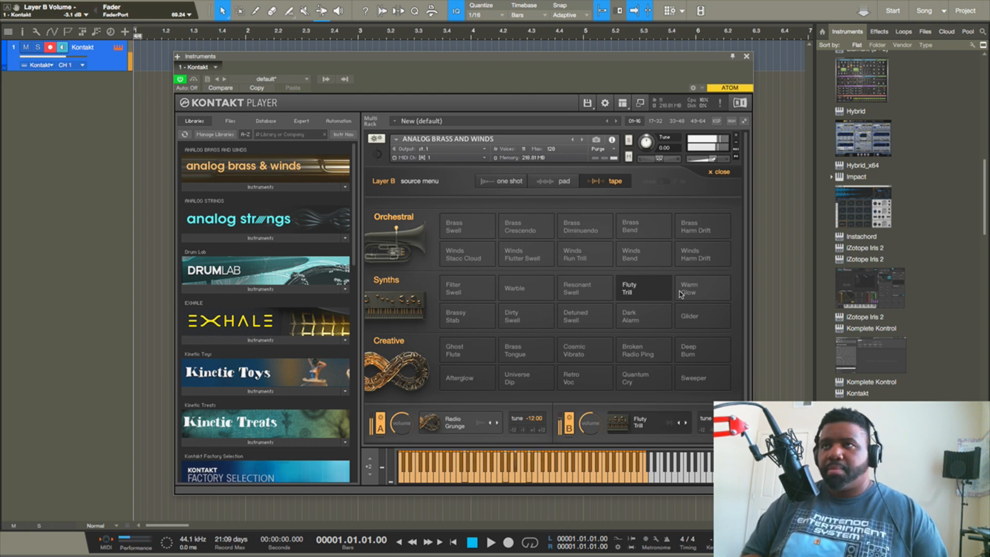
pyautogui.click(684, 318)
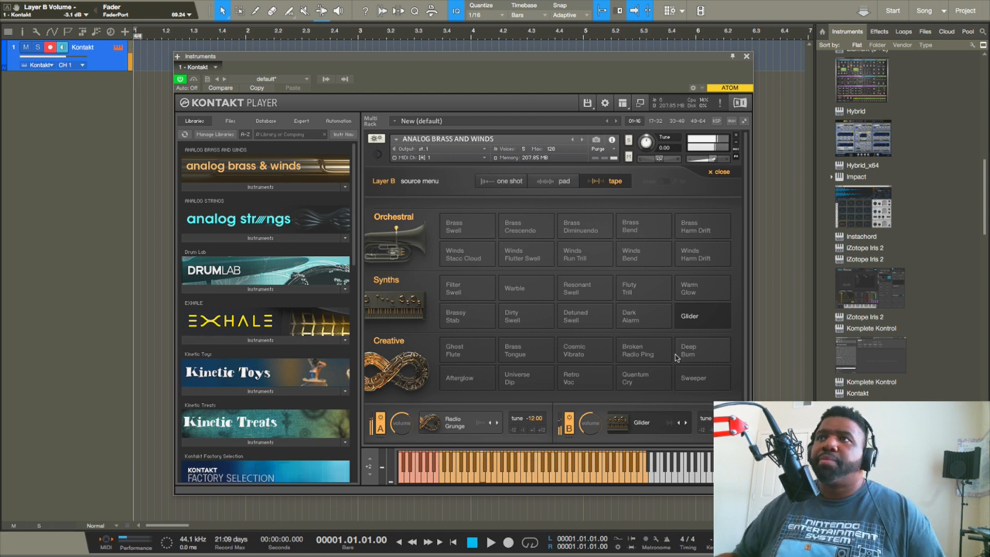
pyautogui.click(691, 380)
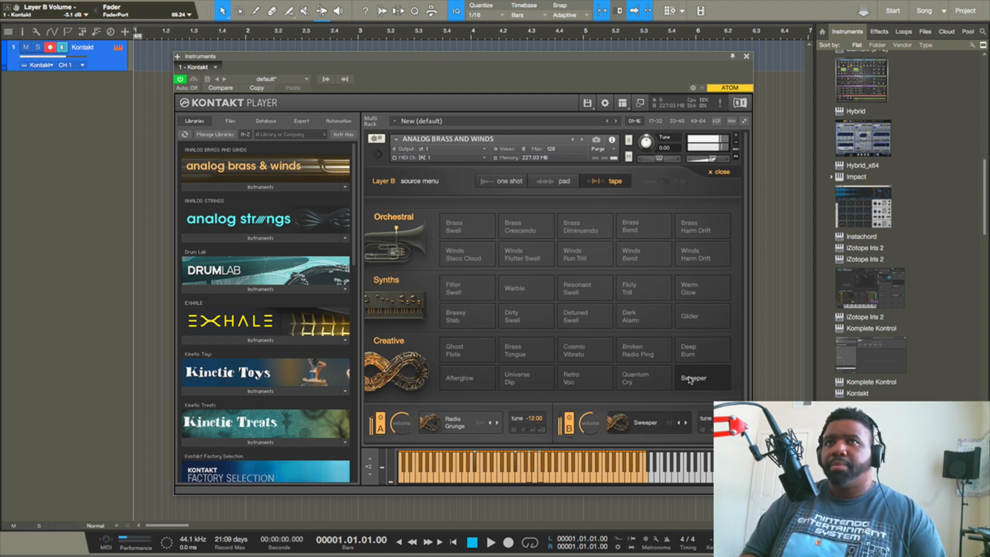
pyautogui.click(691, 316)
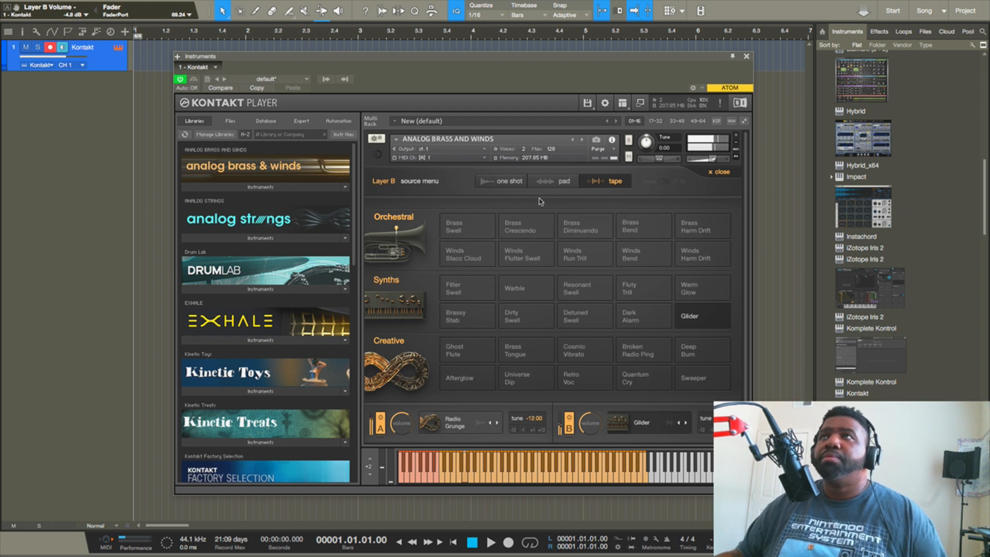
pyautogui.click(728, 173)
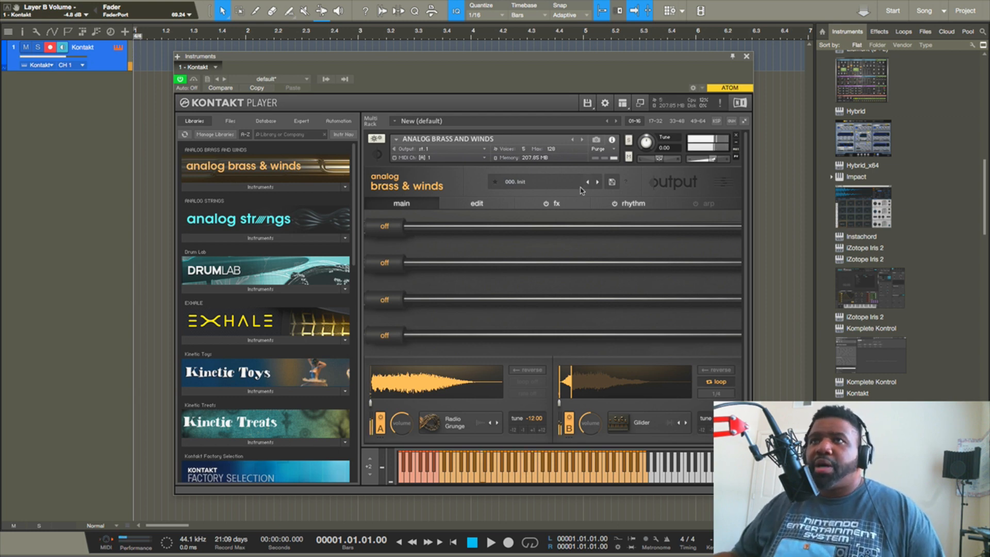
# Step: Compare layer B's Glider source with looping off and on
pyautogui.click(722, 385)
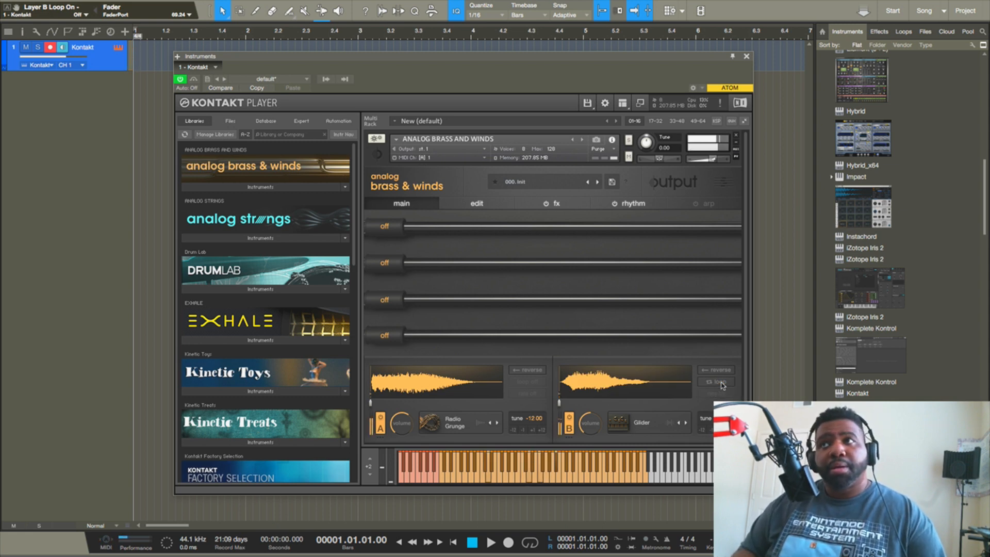
pyautogui.click(721, 383)
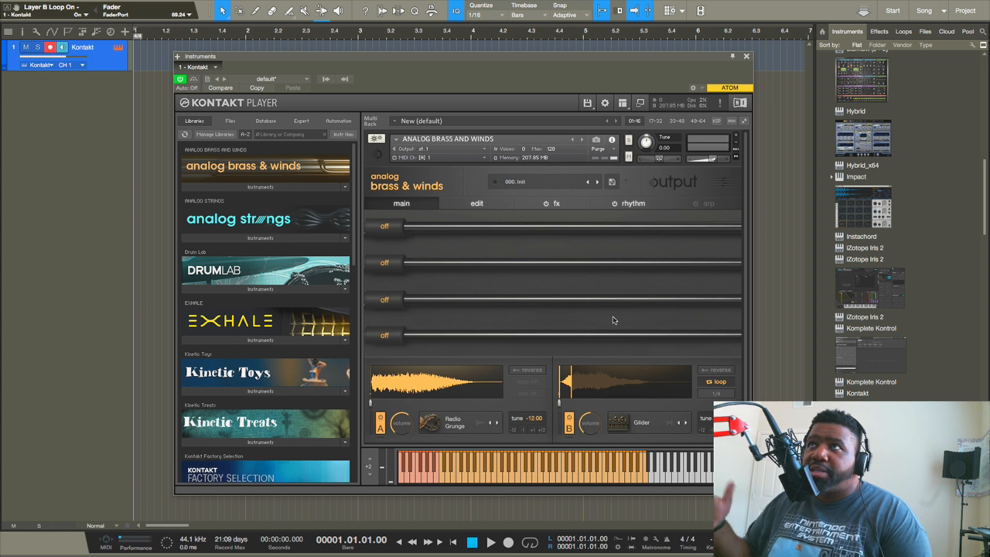
# Step: Enter macro edit mode and name macro 1 Reverb
pyautogui.click(626, 183)
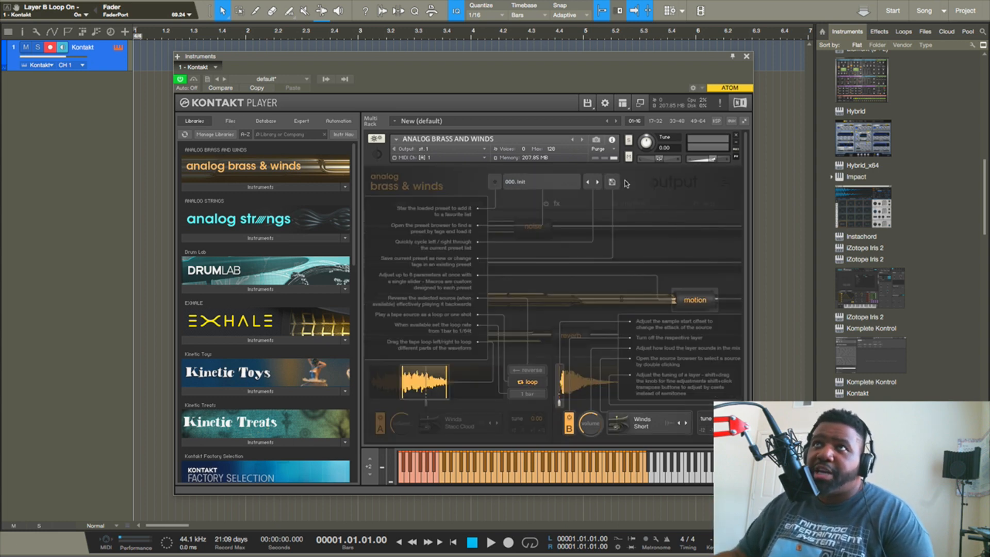
pyautogui.click(627, 183)
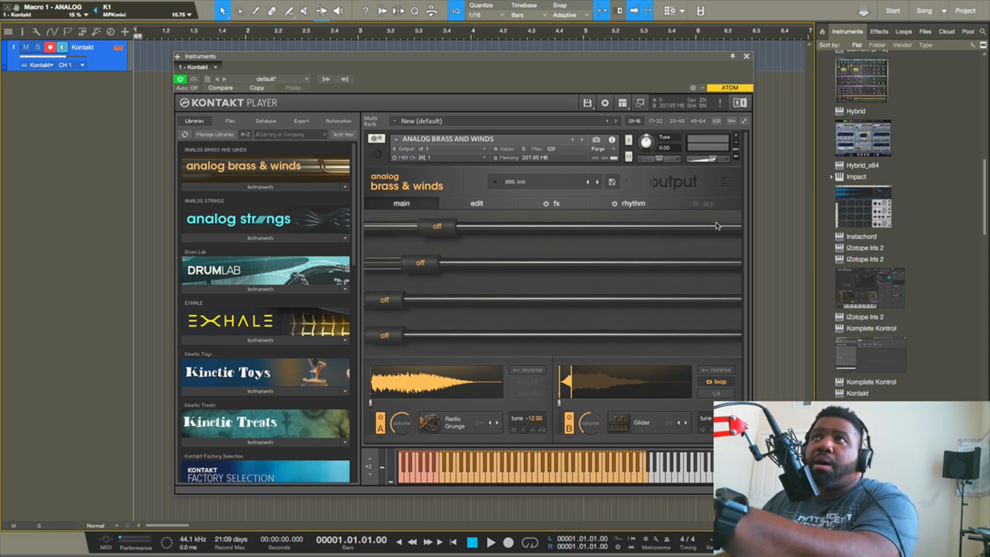
pyautogui.click(732, 184)
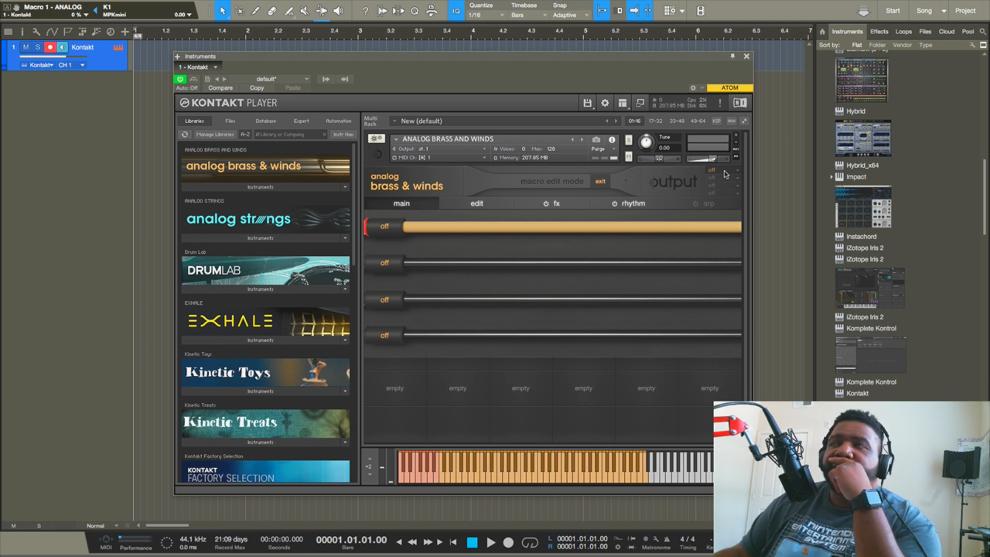
pyautogui.click(725, 175)
pyautogui.click(725, 178)
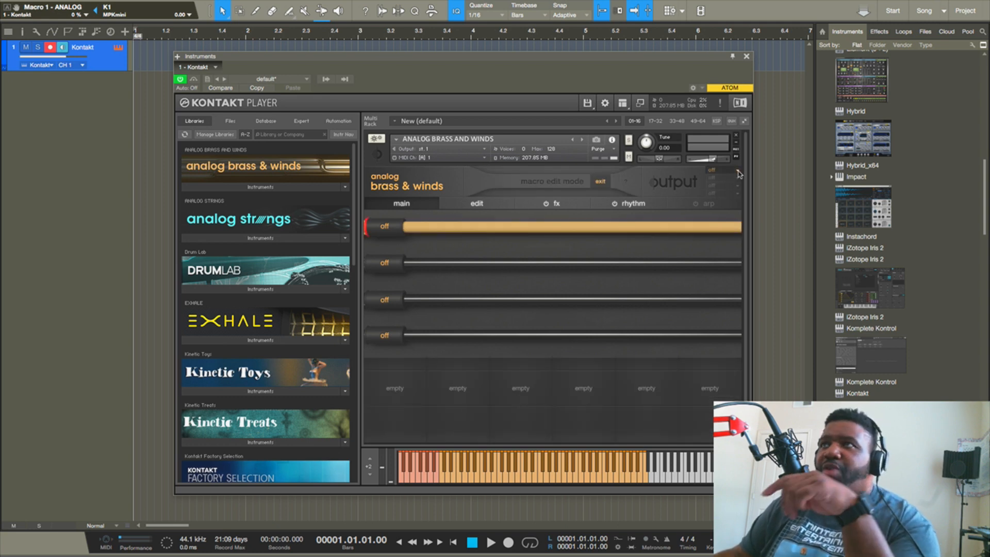
pyautogui.click(738, 172)
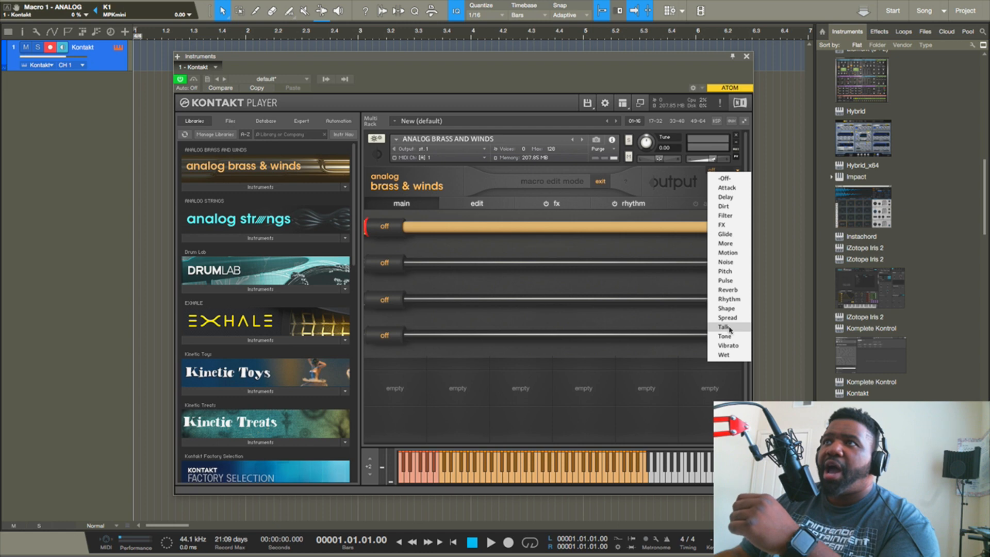
pyautogui.click(736, 290)
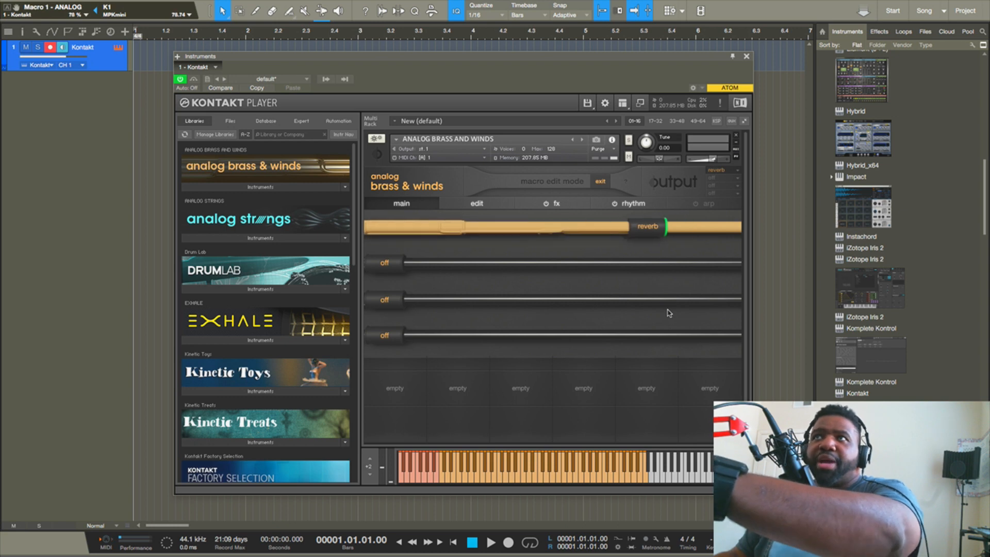
# Step: Assign the wet amount and size of layer A's reverb to macro 1
pyautogui.click(553, 203)
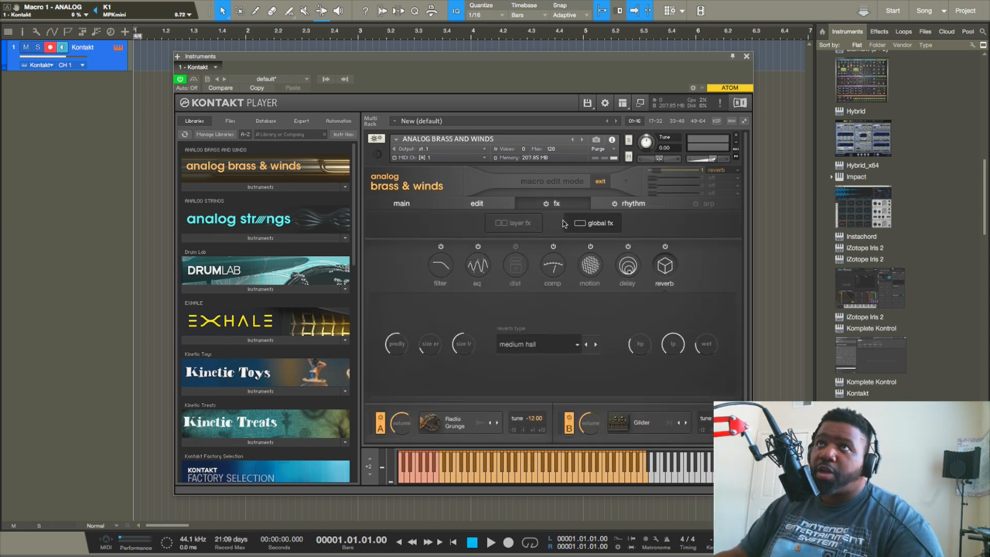
pyautogui.click(530, 225)
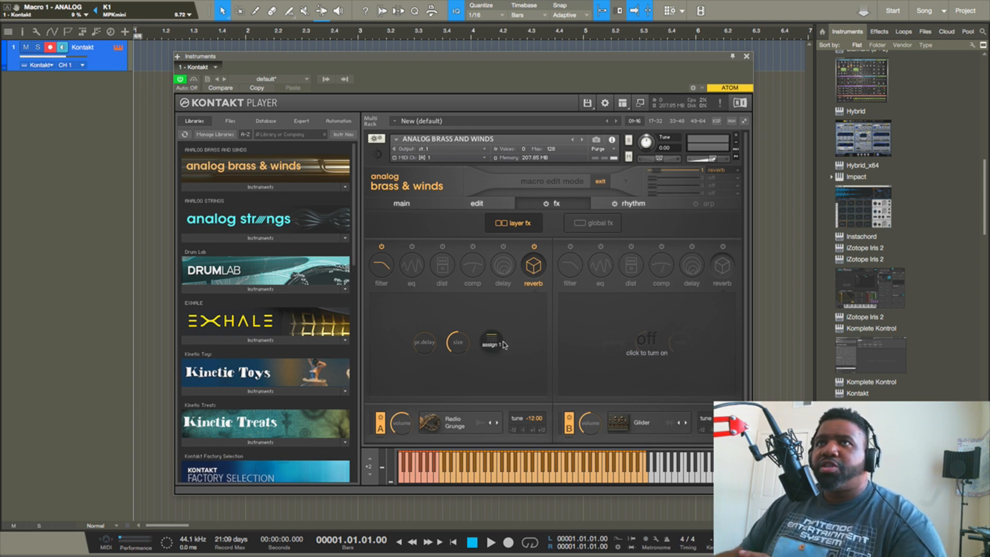
pyautogui.moveTo(497, 345)
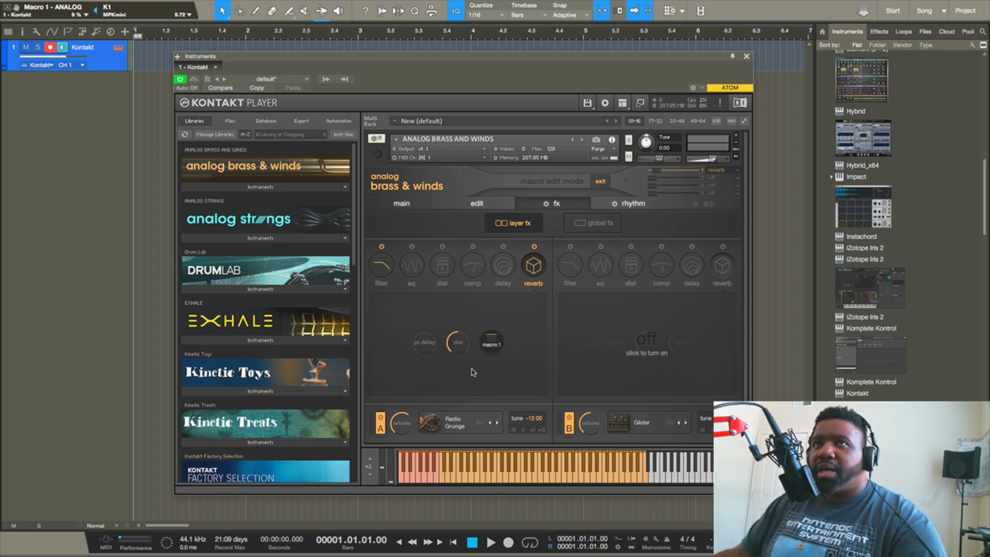
pyautogui.click(458, 343)
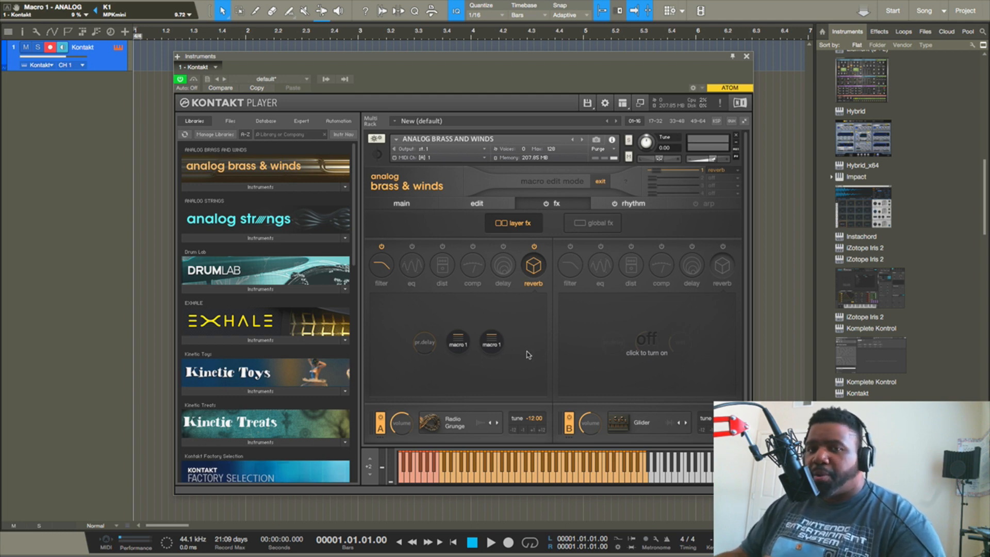
# Step: Turn on layer A's delay and assign its feedback and wet amount to macro 1
pyautogui.click(505, 267)
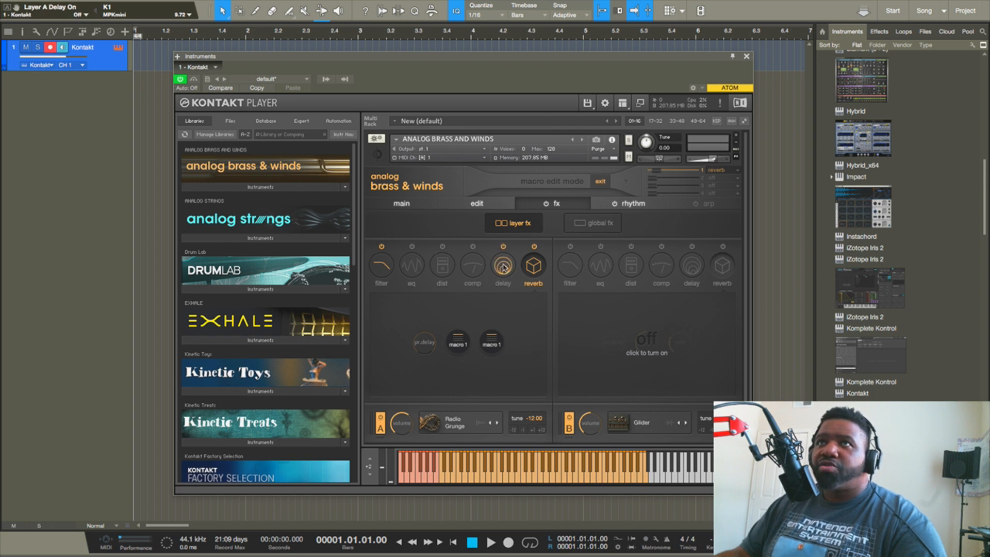
pyautogui.moveTo(462, 348)
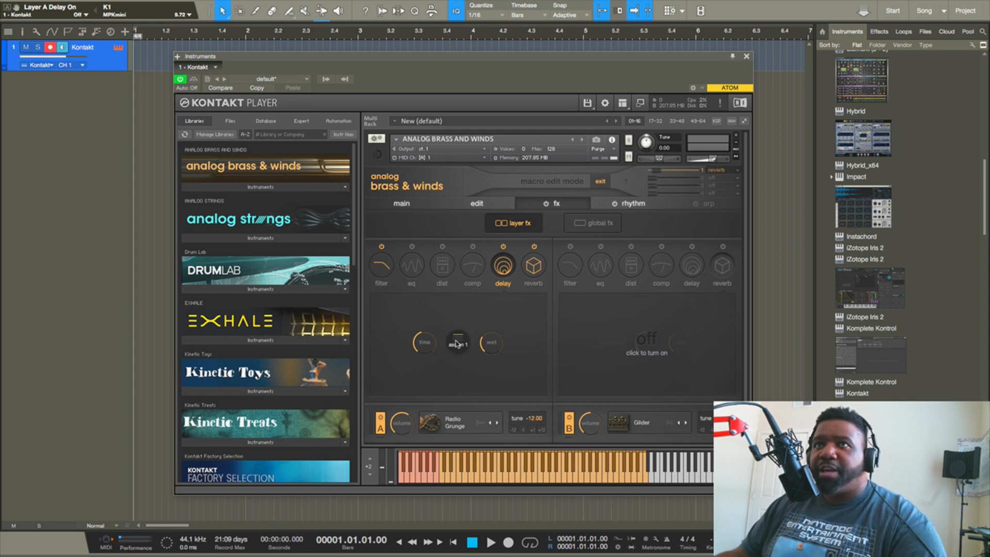
pyautogui.click(457, 344)
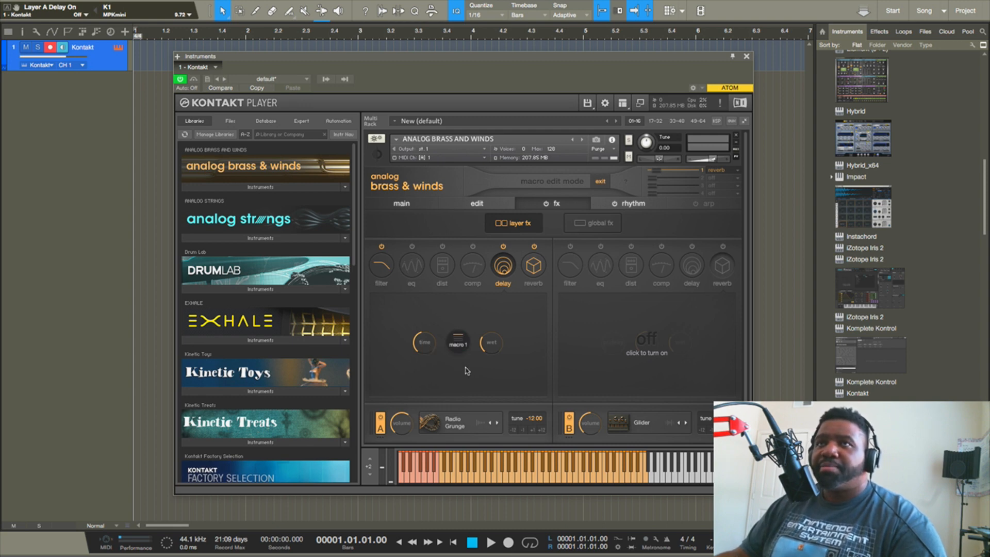
pyautogui.click(494, 345)
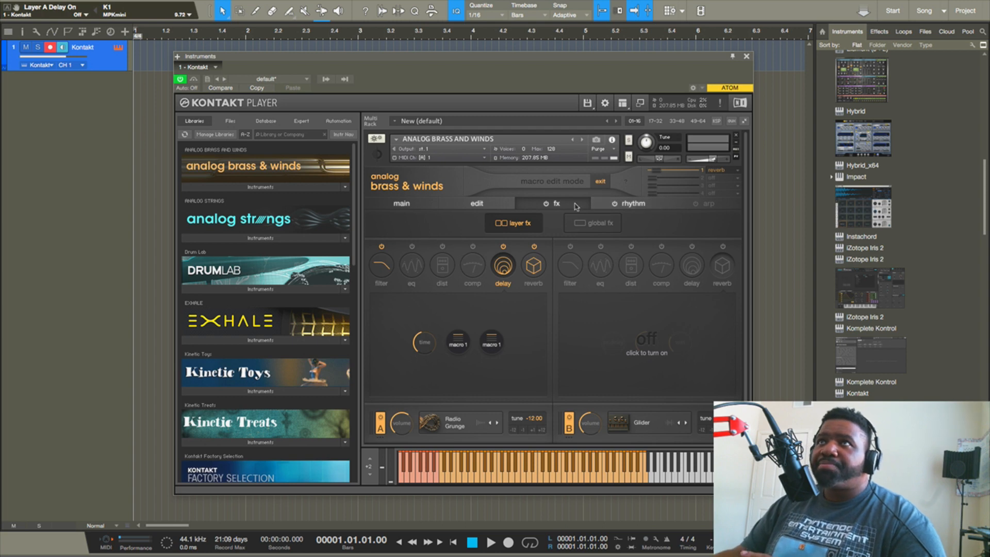
# Step: In macro 1's assignments, set layer A's reverb wet to about 36 % and reverb size to about 39.5 %
pyautogui.click(426, 206)
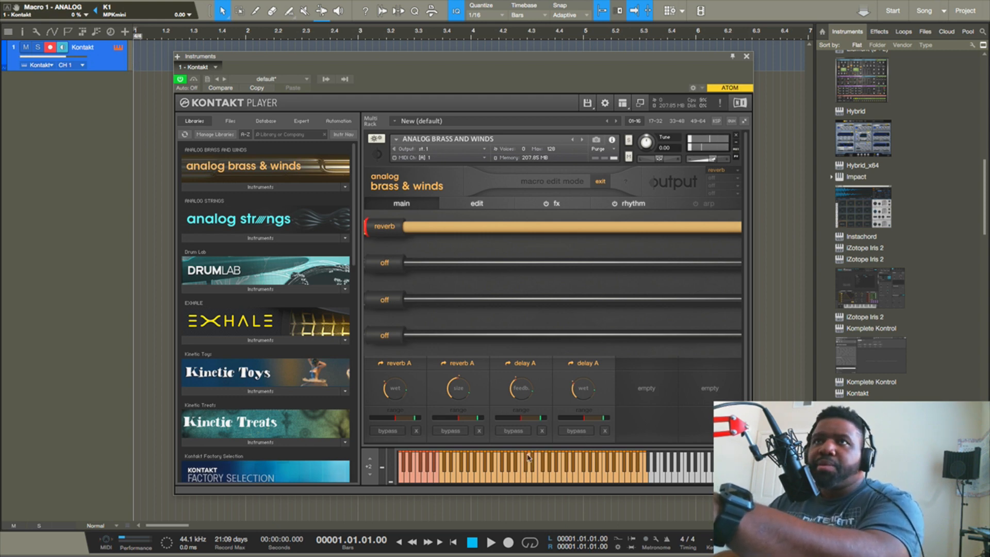
pyautogui.click(393, 391)
pyautogui.scroll(-2, 393, 392)
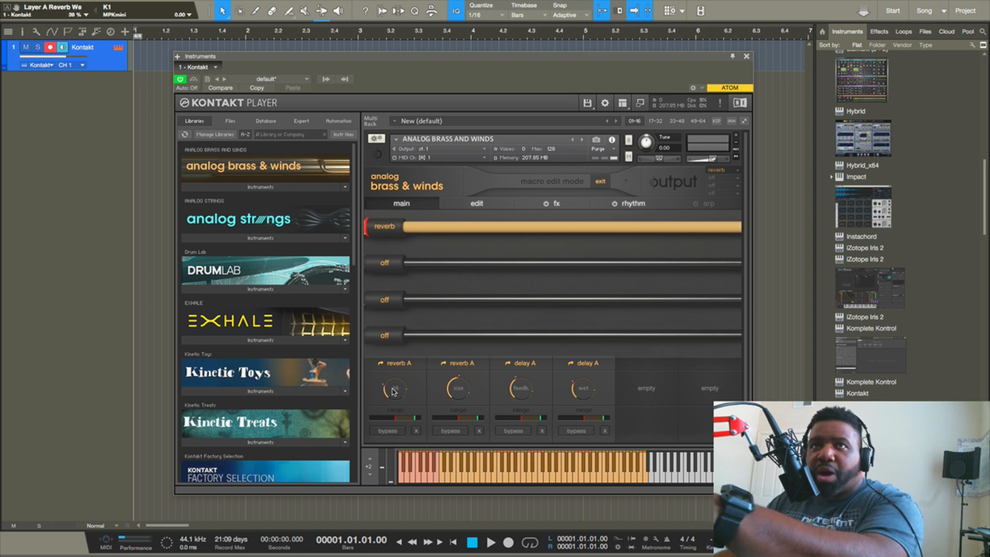
pyautogui.click(459, 389)
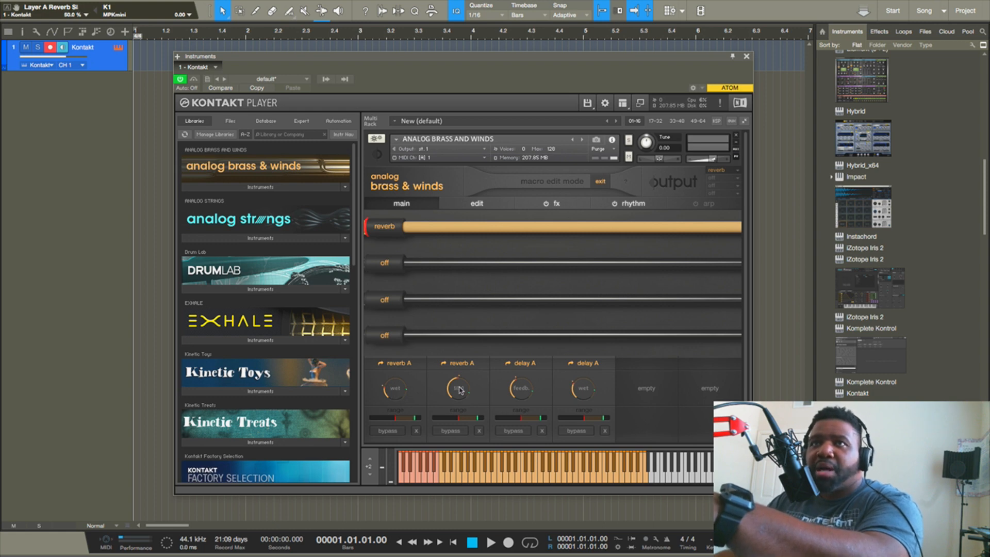
pyautogui.scroll(-3, 460, 390)
pyautogui.scroll(-2, 460, 392)
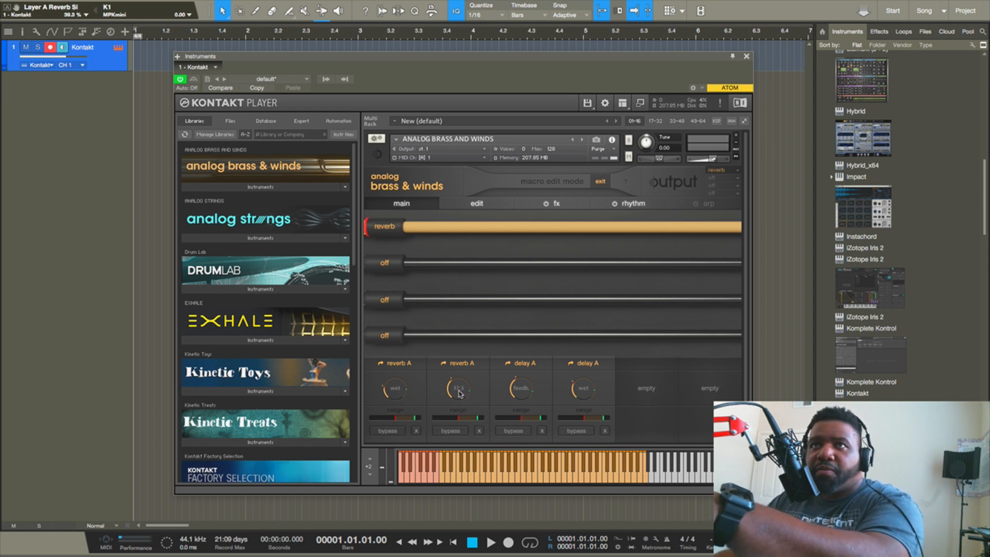
# Step: In macro 1's assignments, set layer A's reverb size to about 37.5 % and delay wet to about 38 %
pyautogui.click(519, 390)
pyautogui.scroll(1, 520, 391)
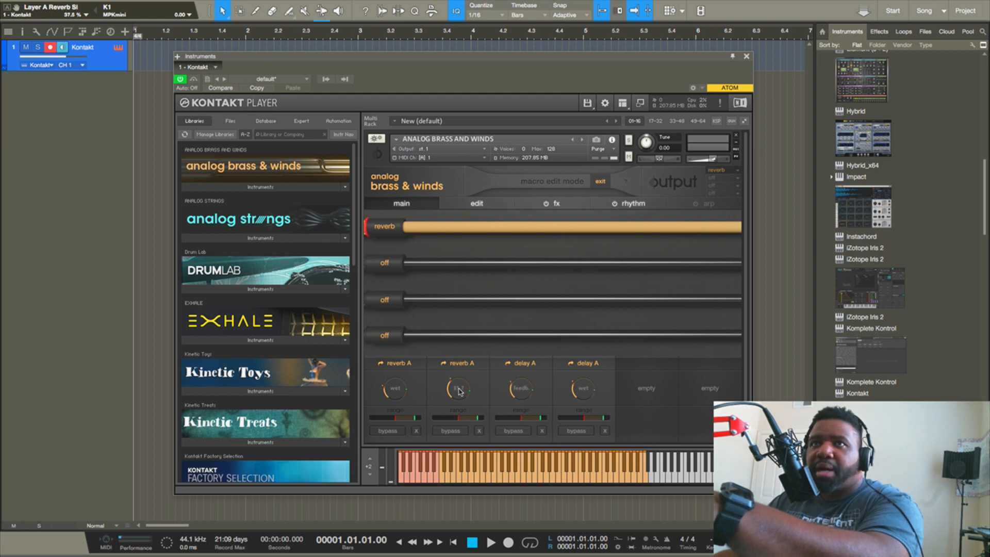
pyautogui.click(590, 390)
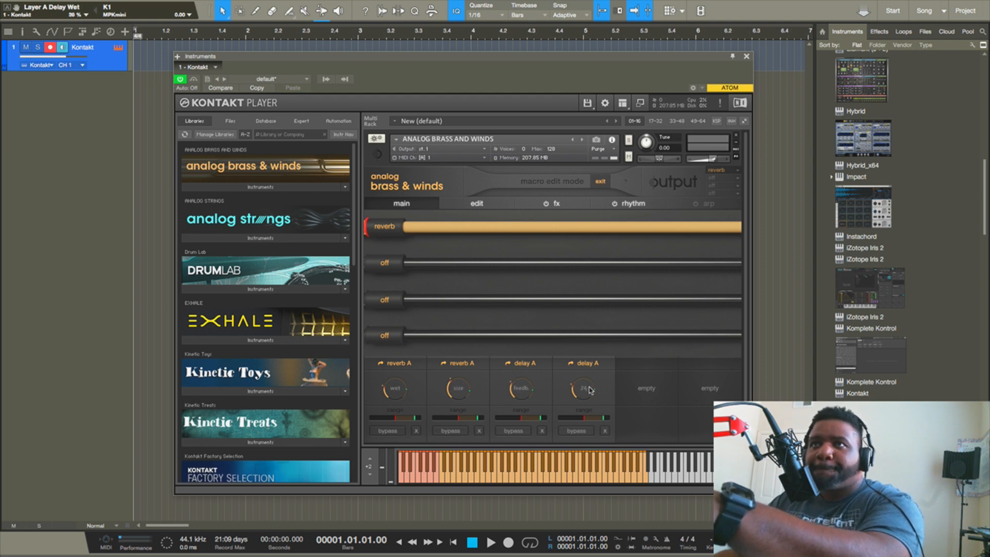
pyautogui.scroll(-2, 590, 390)
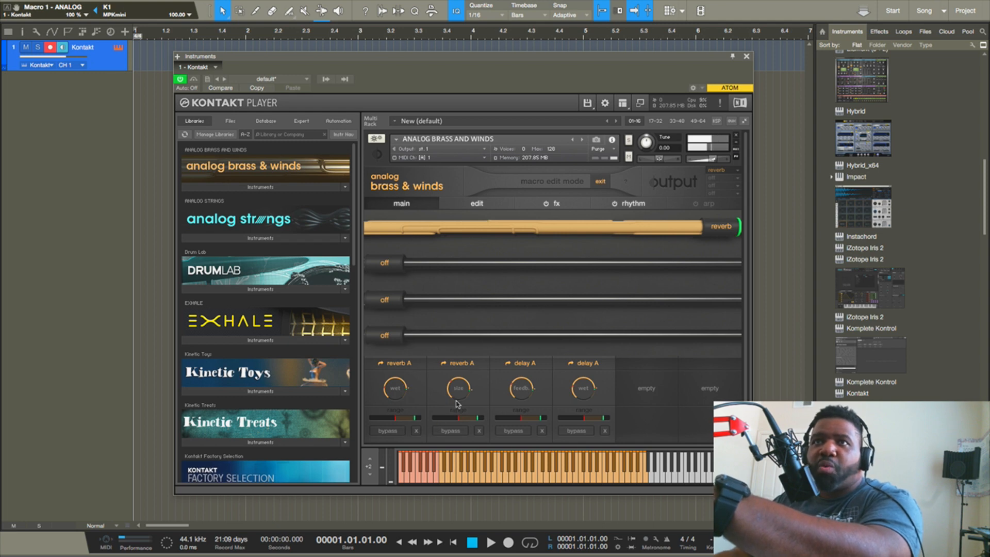
# Step: With macro 1 at full, try layer A's reverb size at about 84.8 % and reverb wet at about 82 %, and adjust delay feedback
pyautogui.click(459, 389)
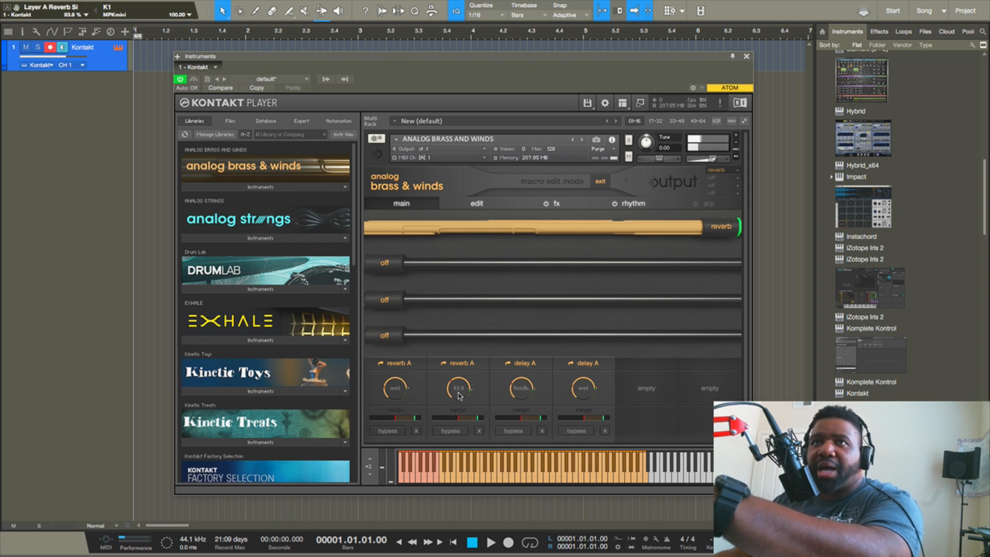
pyautogui.moveTo(459, 393); pyautogui.dragTo(457, 391)
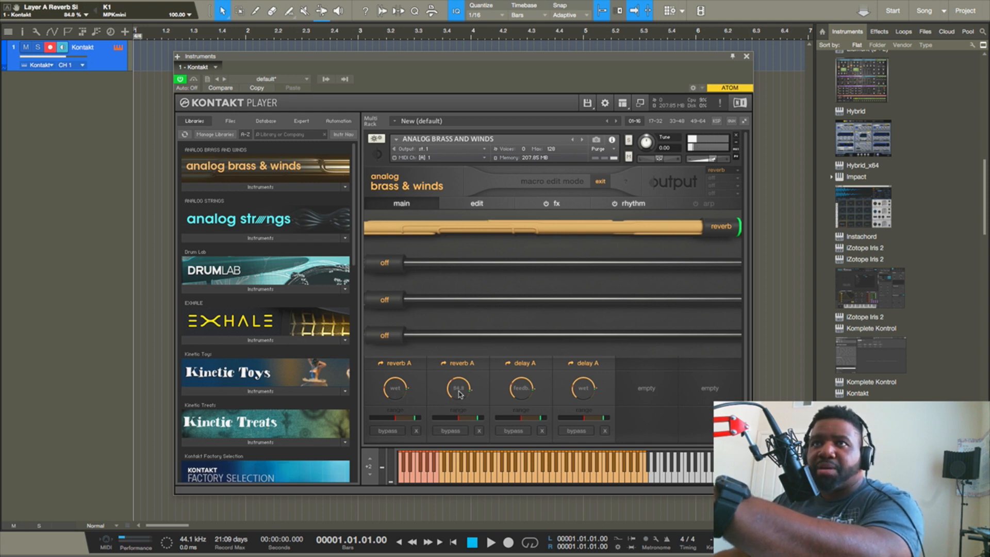
pyautogui.click(395, 390)
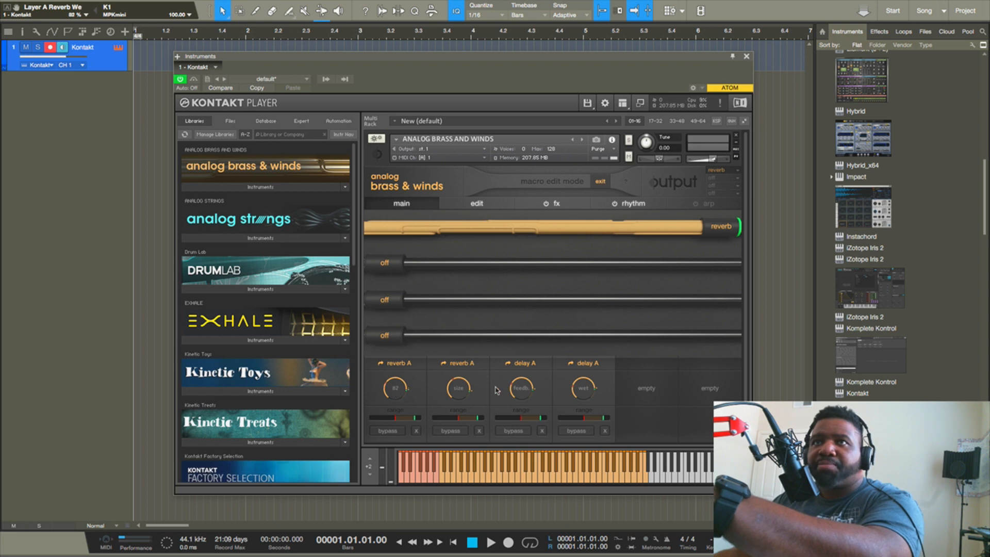
pyautogui.click(525, 393)
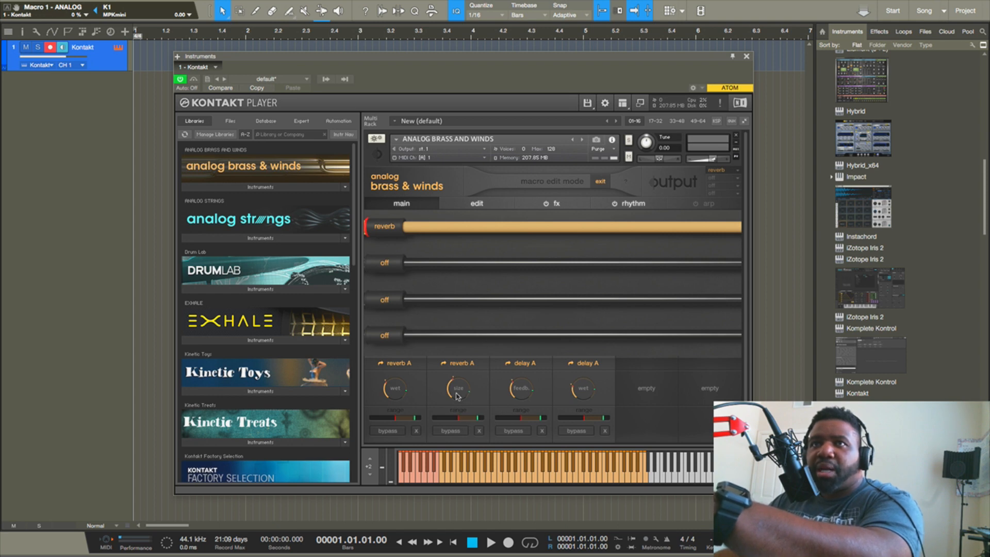
# Step: Set macro 1's reverb size to about 23.1 %, reverb wet 22 %, delay feedback 25.7 % and delay wet 34 %, and exit macro editing
pyautogui.click(455, 397)
pyautogui.moveTo(456, 400); pyautogui.dragTo(457, 402)
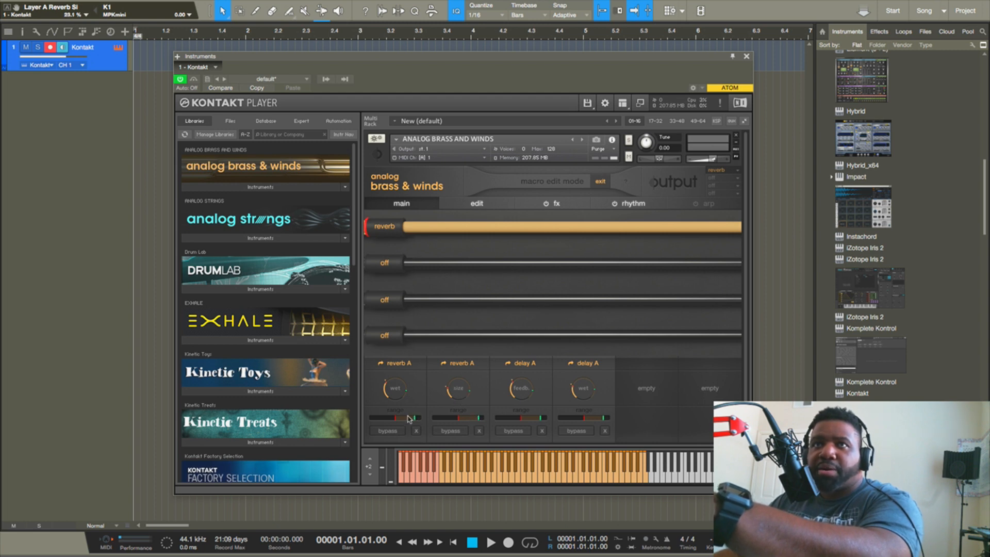
pyautogui.click(394, 394)
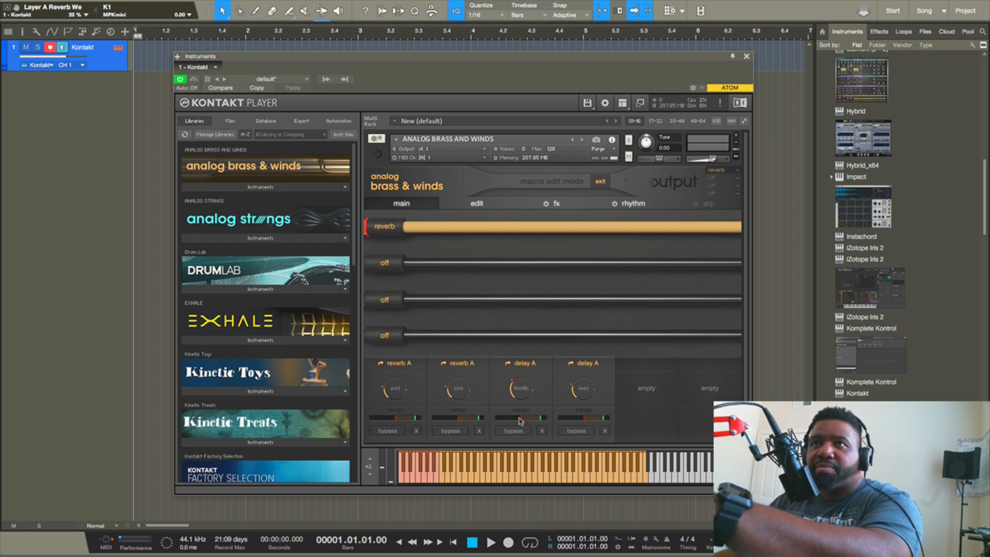
pyautogui.click(520, 398)
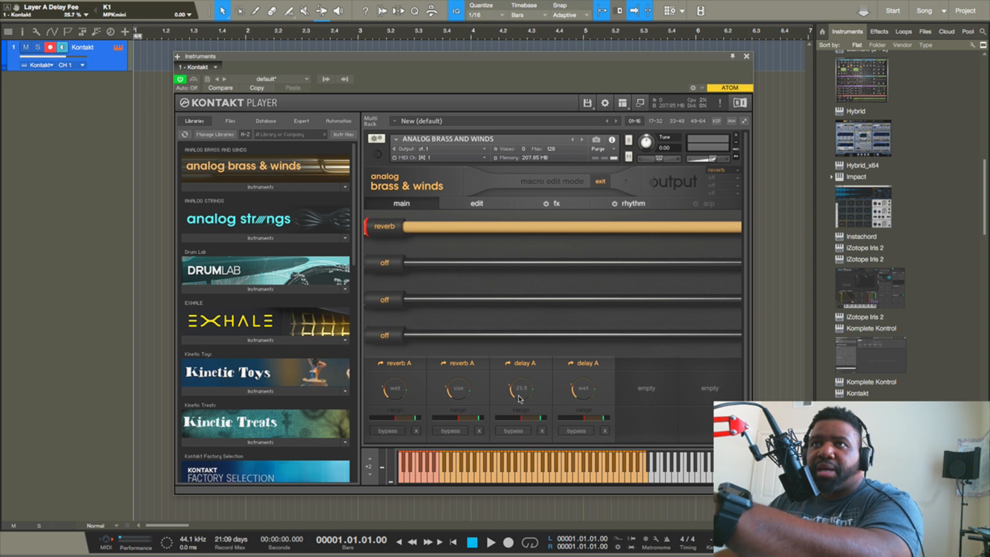
pyautogui.click(583, 389)
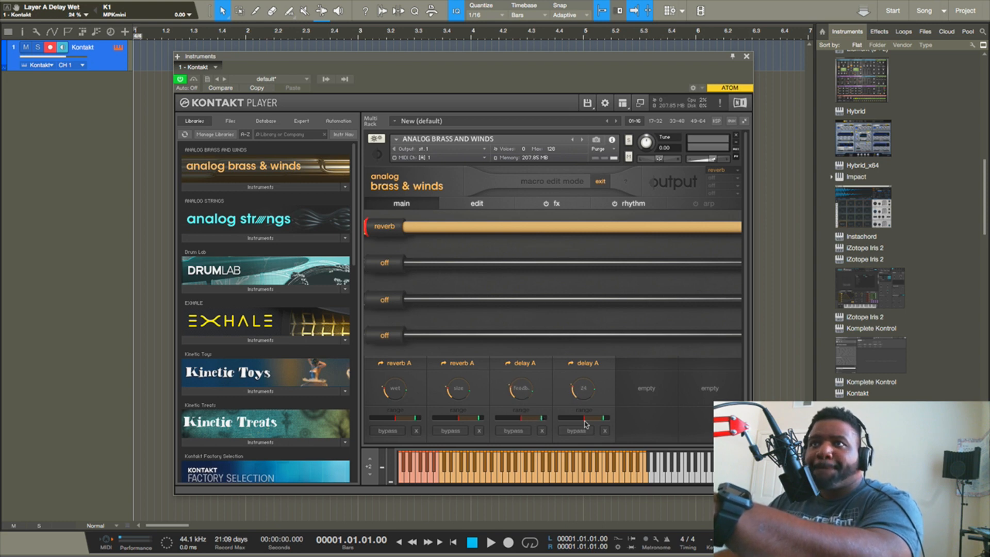
pyautogui.click(584, 393)
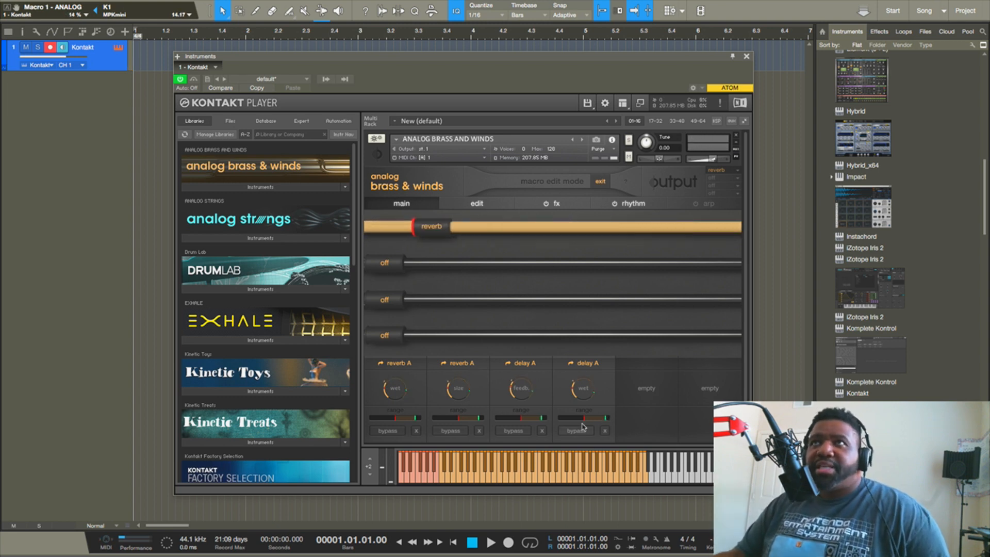
pyautogui.click(598, 182)
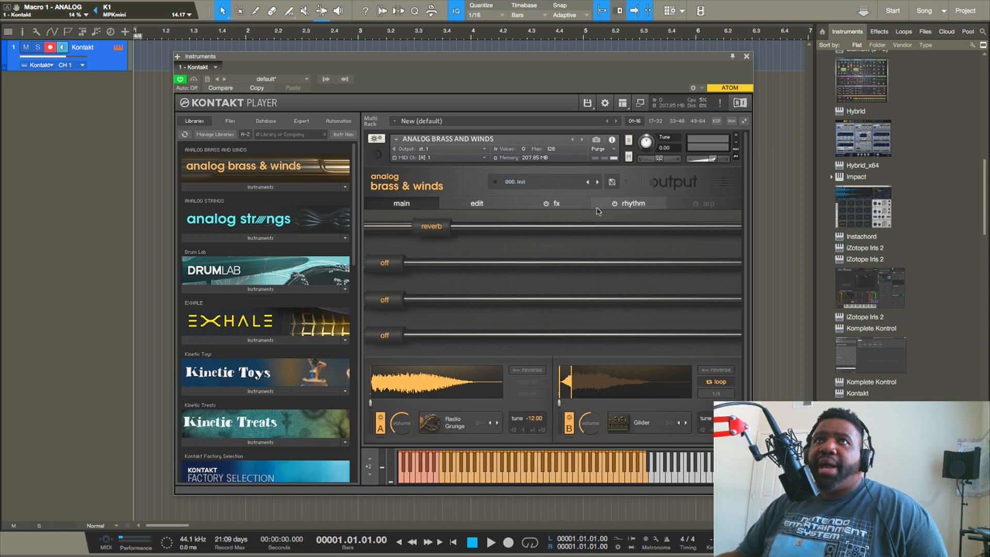
pyautogui.click(612, 181)
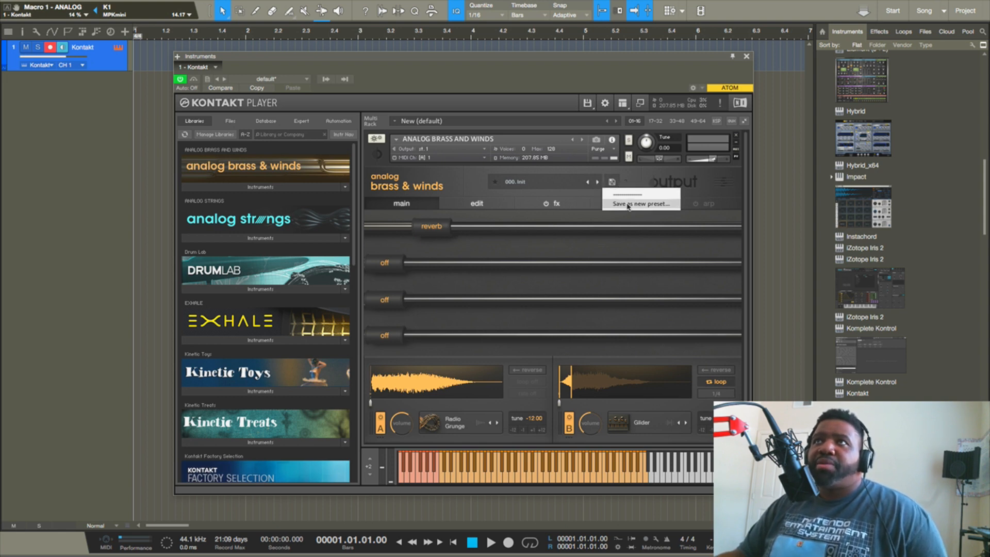
pyautogui.click(560, 185)
pyautogui.click(559, 186)
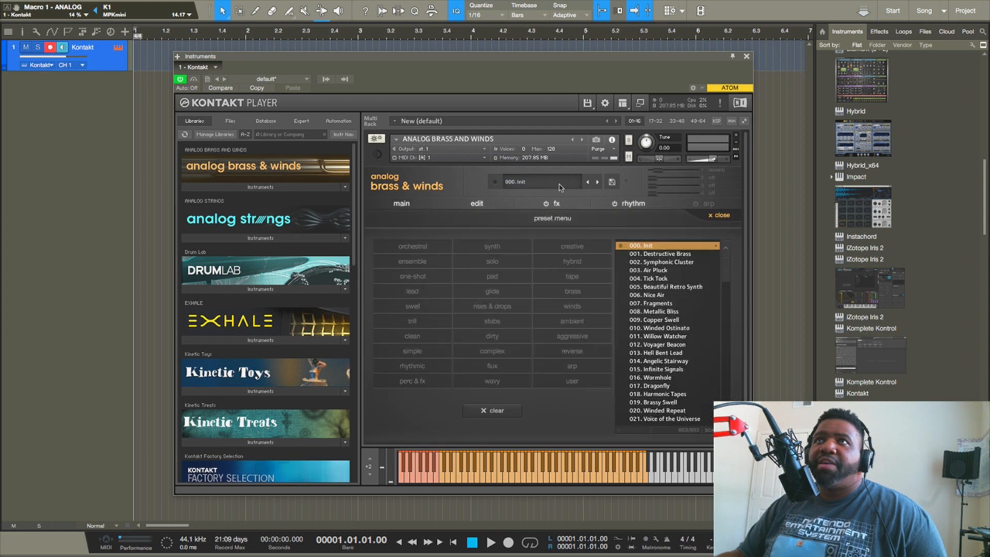
pyautogui.click(612, 182)
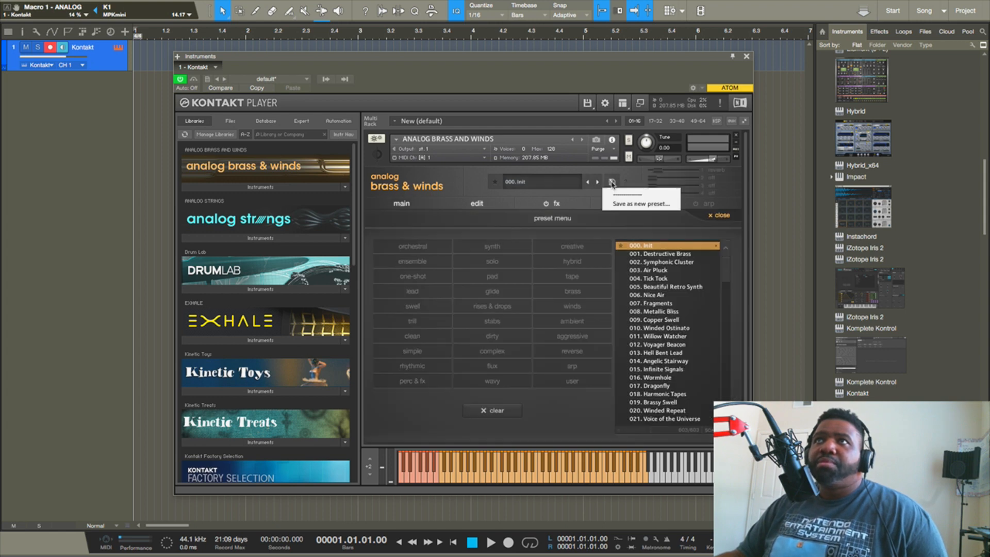
pyautogui.click(396, 205)
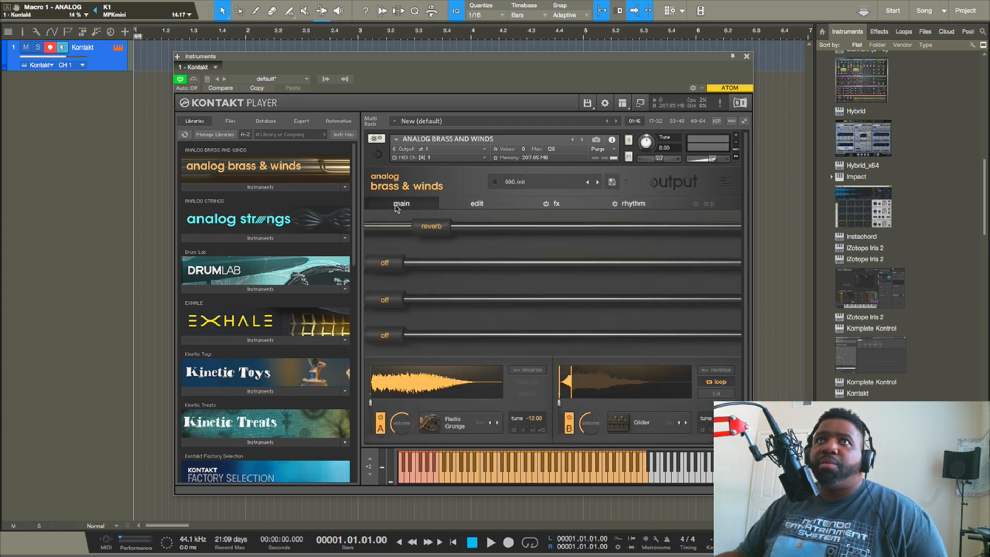
# Step: Start saving the sound as a new preset and name it Focuz Test
pyautogui.click(613, 182)
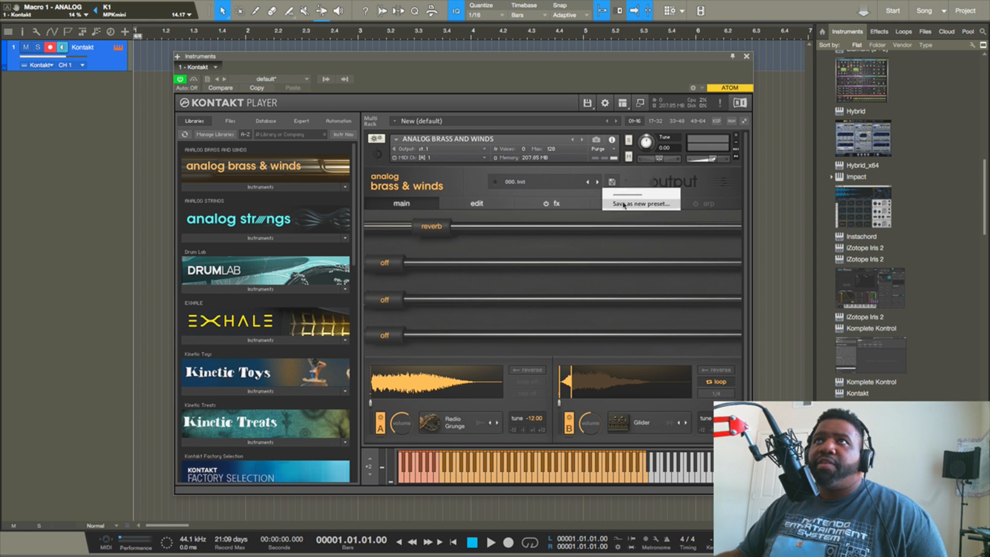
pyautogui.click(624, 205)
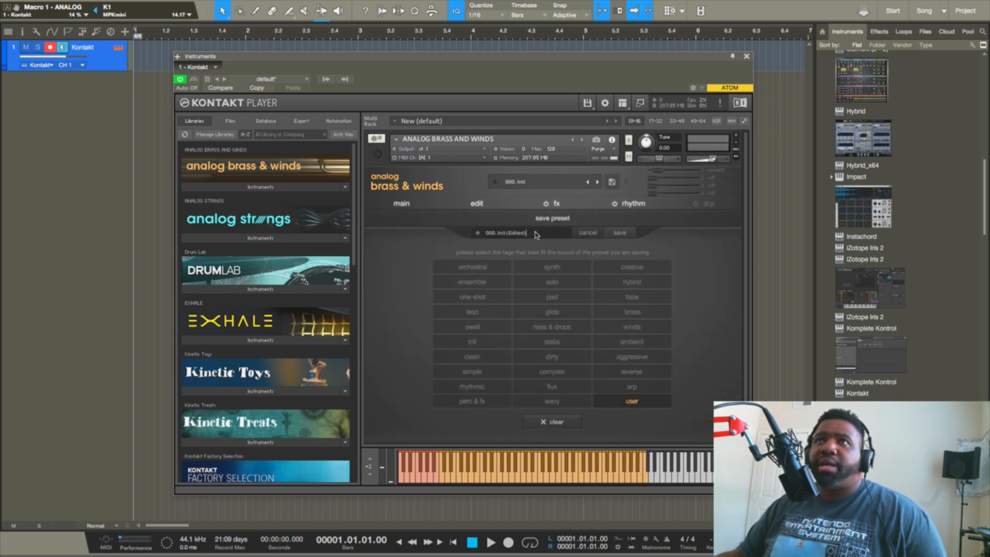
pyautogui.moveTo(536, 235); pyautogui.dragTo(479, 239)
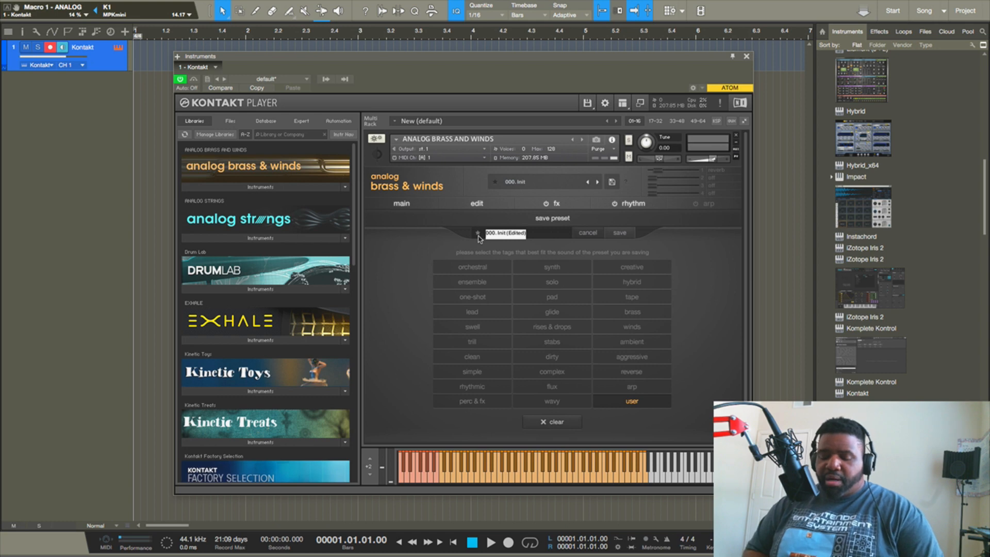
pyautogui.write('Focuz Test')
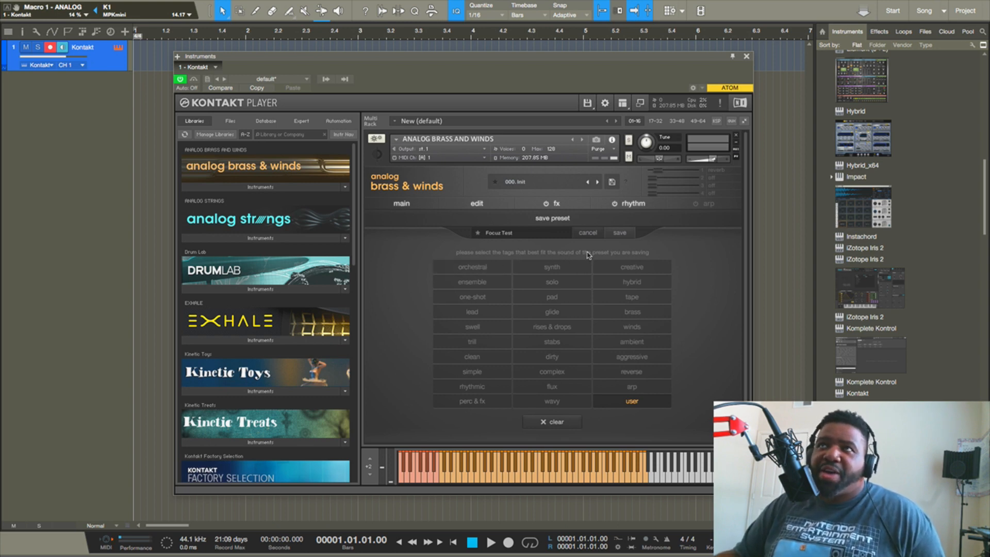
# Step: Tag the new preset as orchestral, one-shot, tape, creative and pad, and save it
pyautogui.click(500, 269)
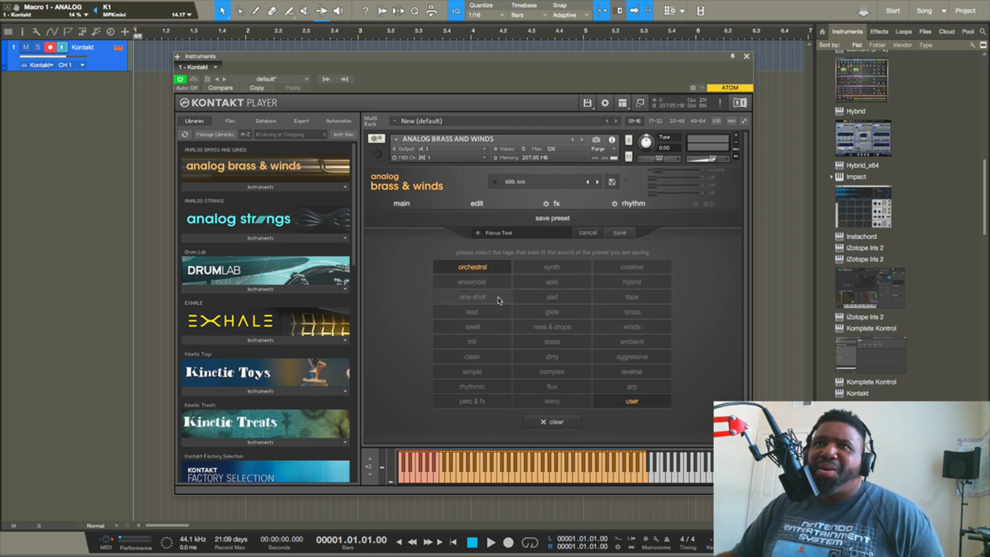
pyautogui.click(498, 297)
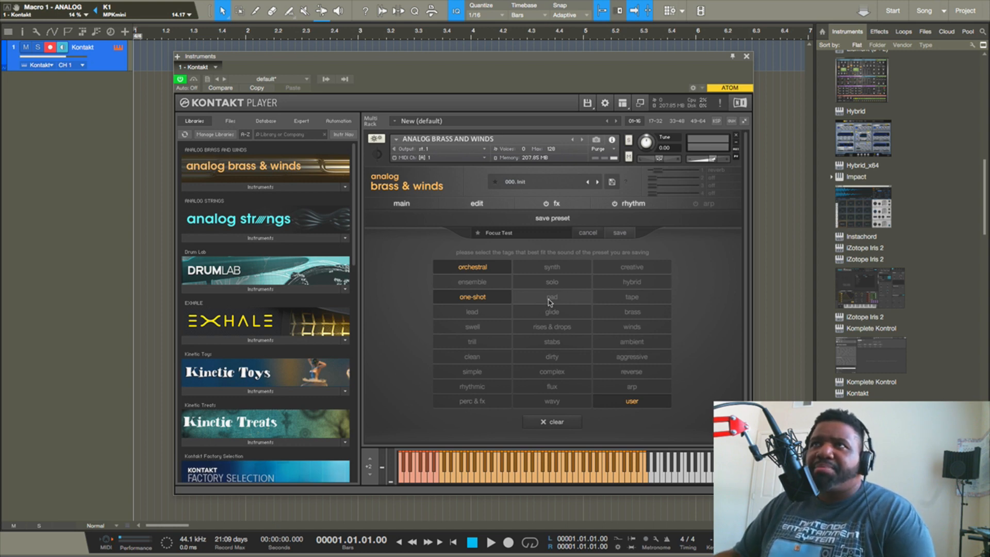
pyautogui.click(621, 302)
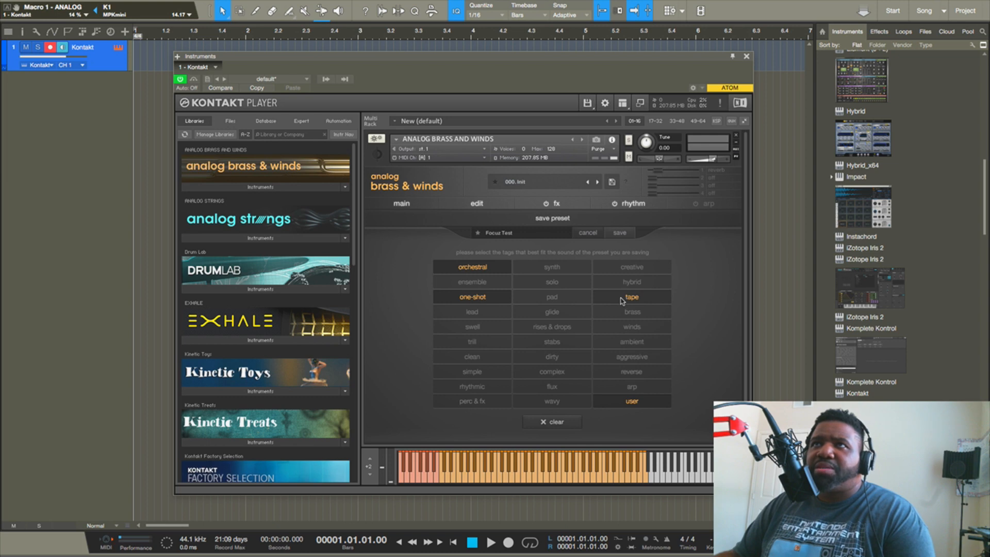
pyautogui.click(626, 270)
pyautogui.click(571, 304)
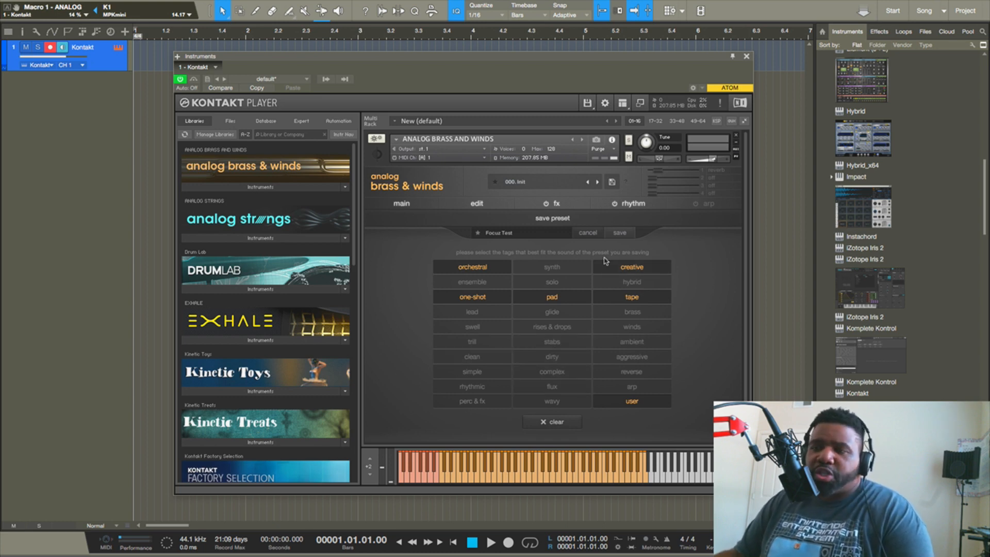
pyautogui.click(624, 234)
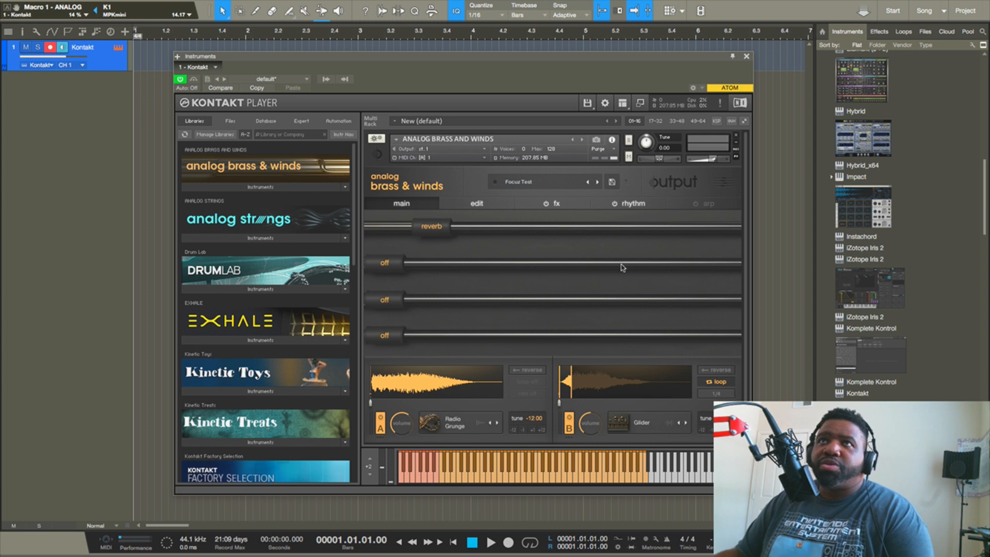
# Step: Audition the preset BKN 95. Metallic Chase, reload the saved Focuz Test preset and return to the main view
pyautogui.click(558, 183)
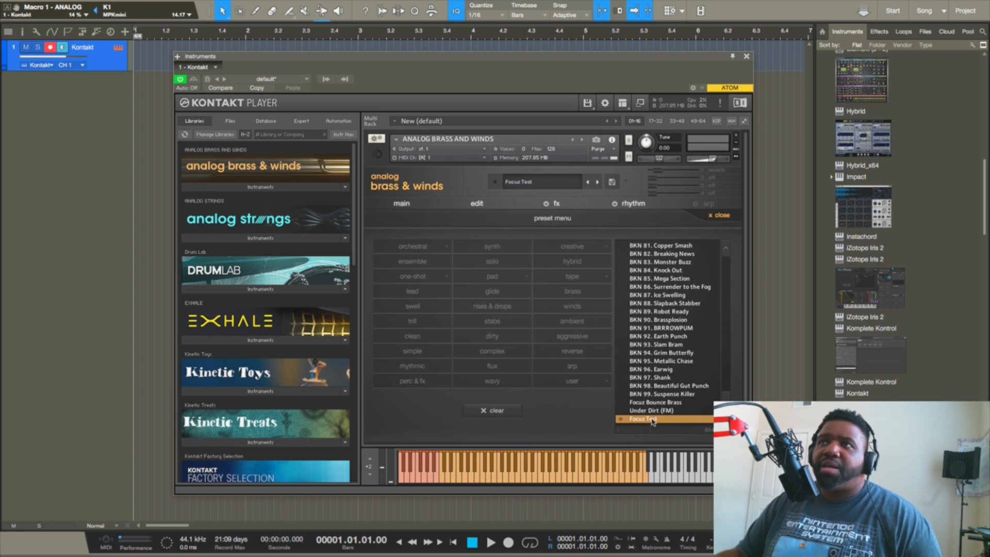
pyautogui.click(681, 363)
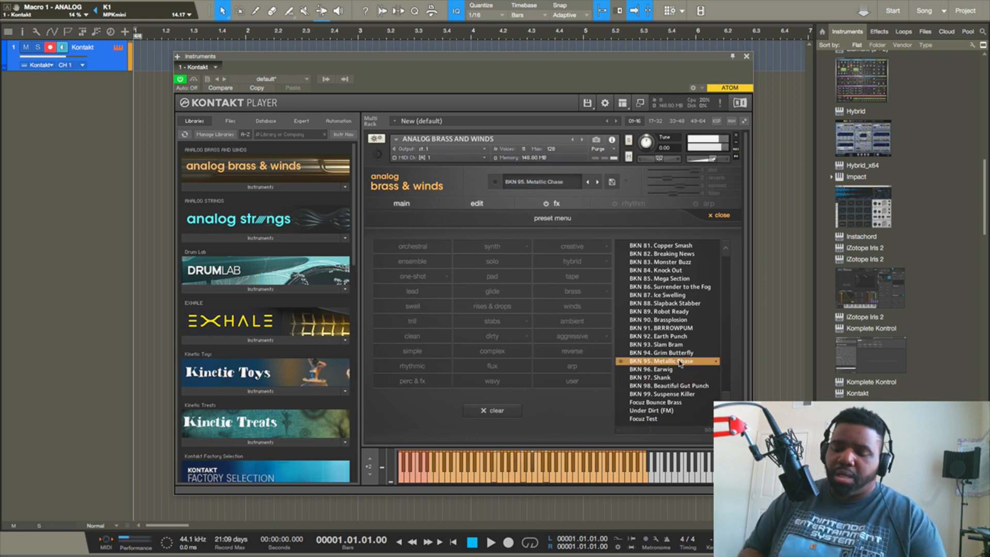
pyautogui.click(645, 419)
pyautogui.click(432, 203)
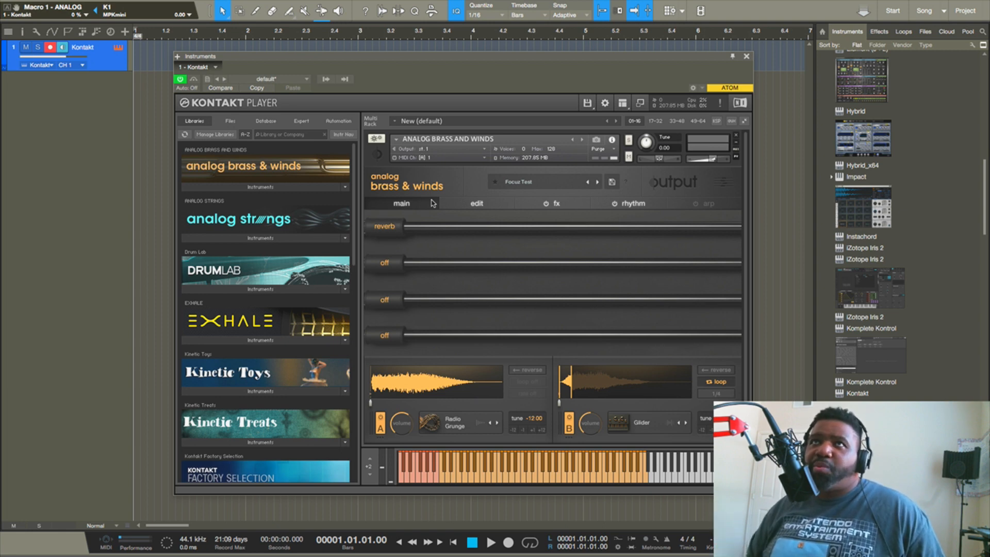
# Step: Load the Analog Strings instrument from its library
pyautogui.click(261, 237)
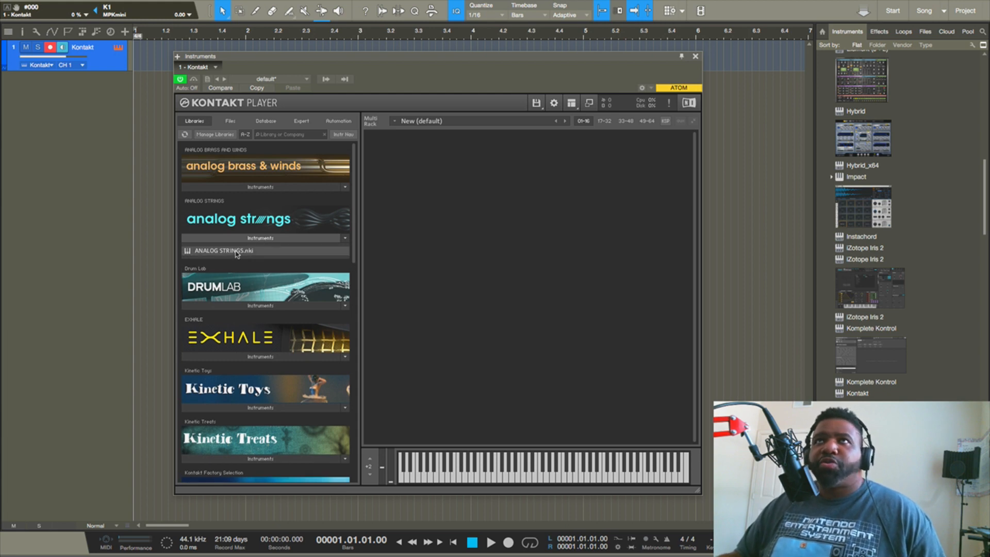
pyautogui.doubleClick(237, 251)
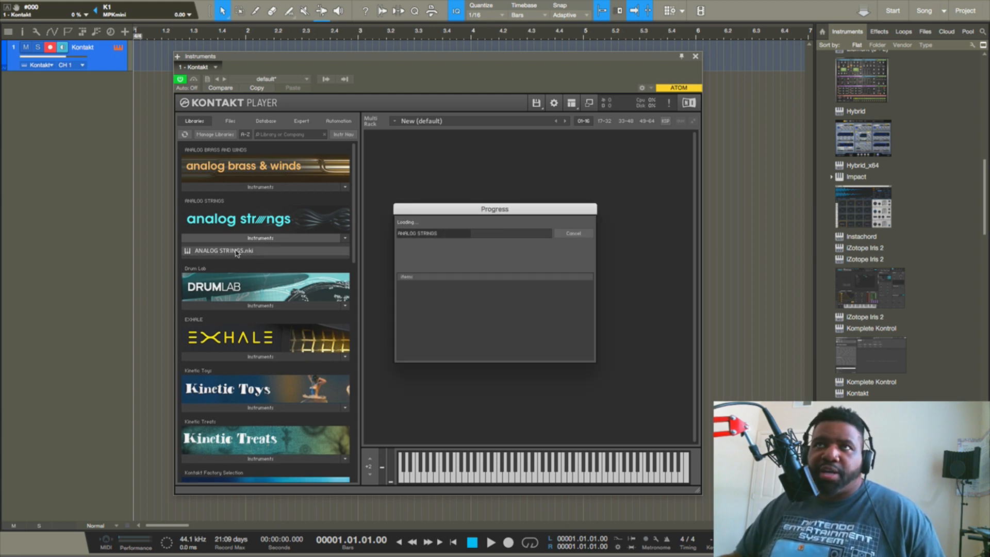